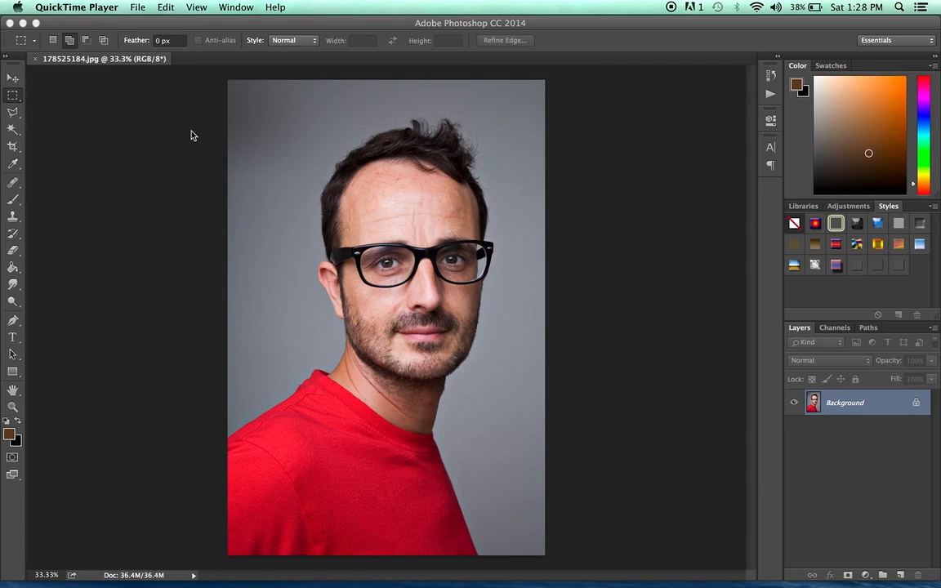
# Draw a rectangular marquee selection in new-selection mode from the upper background down to the mouth.
pyautogui.moveTo(12, 94); pyautogui.dragTo(96, 93)
pyautogui.moveTo(15, 99)
pyautogui.mouseDown()
pyautogui.moveTo(58, 91)
pyautogui.moveTo(87, 129)
pyautogui.moveTo(89, 111)
pyautogui.moveTo(10, 102)
pyautogui.mouseUp()
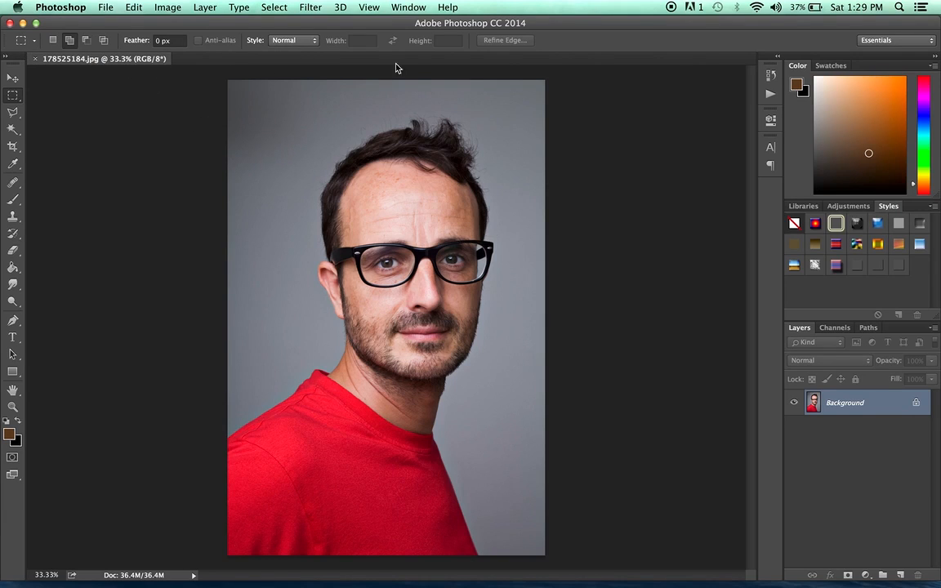
pyautogui.click(54, 41)
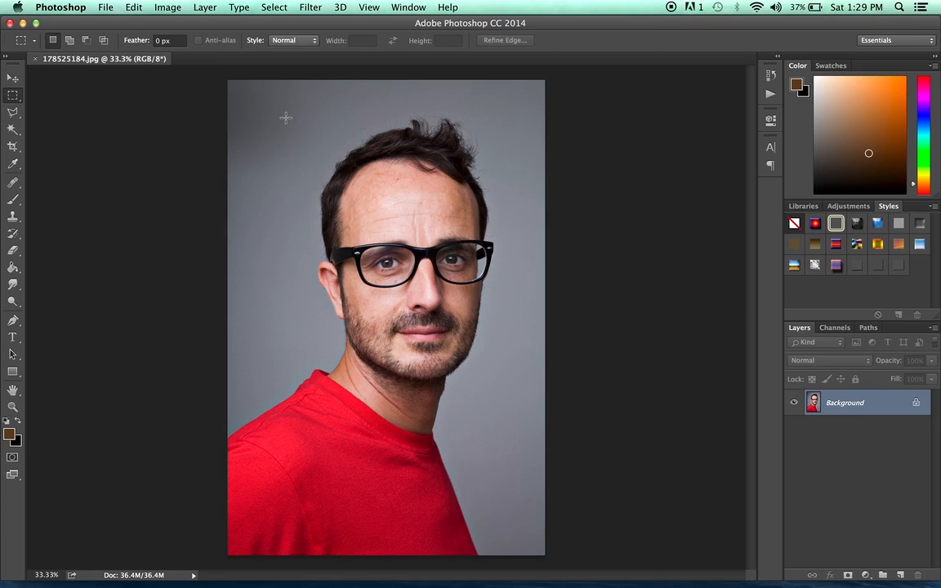
pyautogui.moveTo(254, 106); pyautogui.dragTo(493, 325)
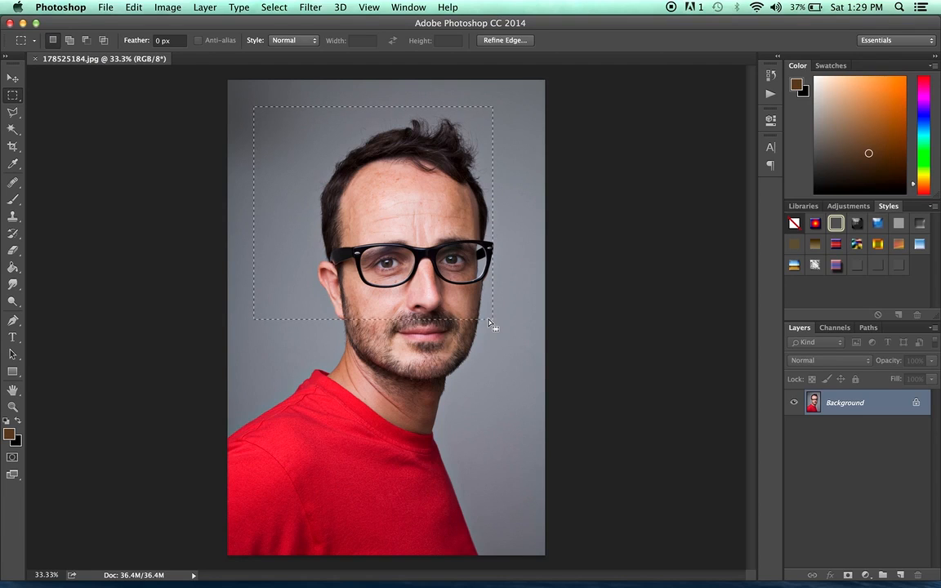
# Copy the selection and paste it into a new document sized from the clipboard.
pyautogui.click(133, 8)
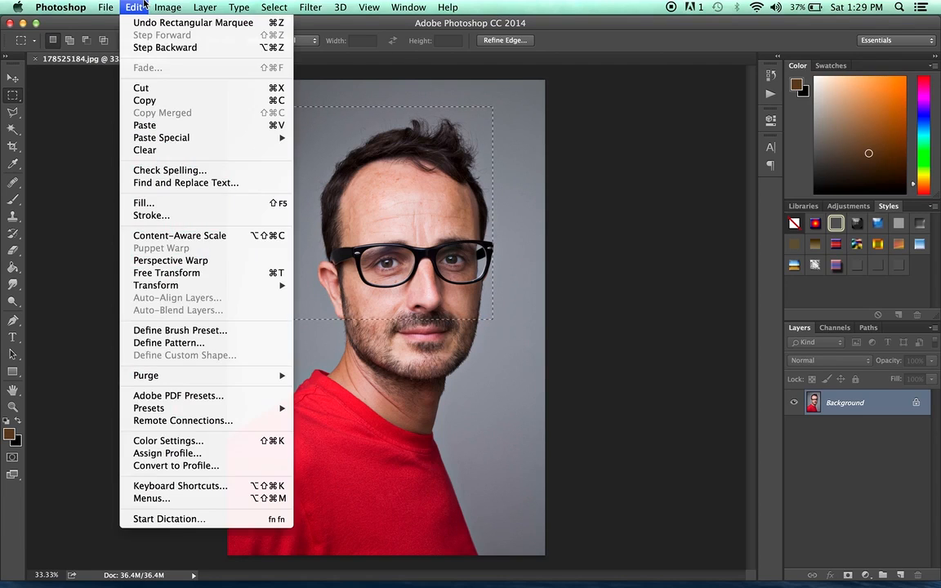
pyautogui.click(169, 99)
pyautogui.click(107, 7)
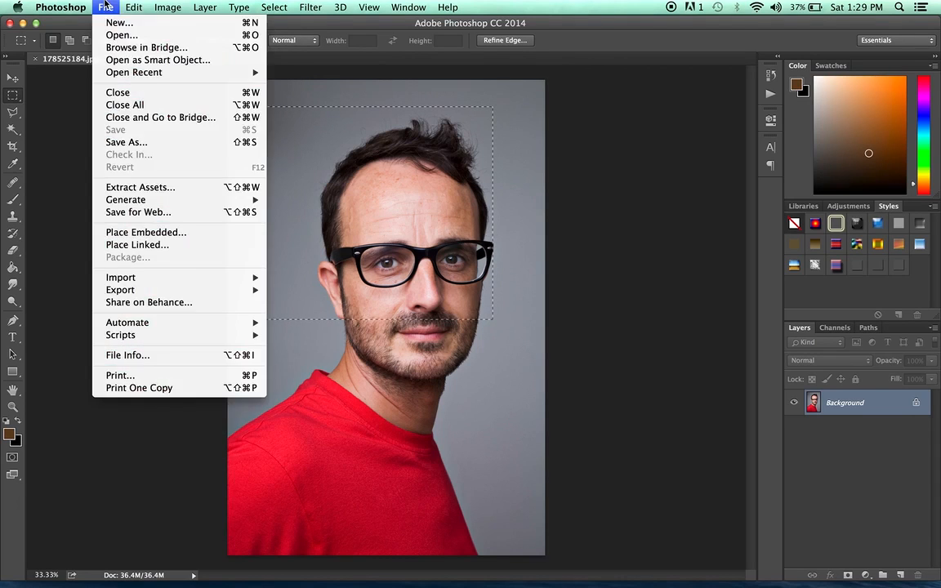
pyautogui.click(112, 24)
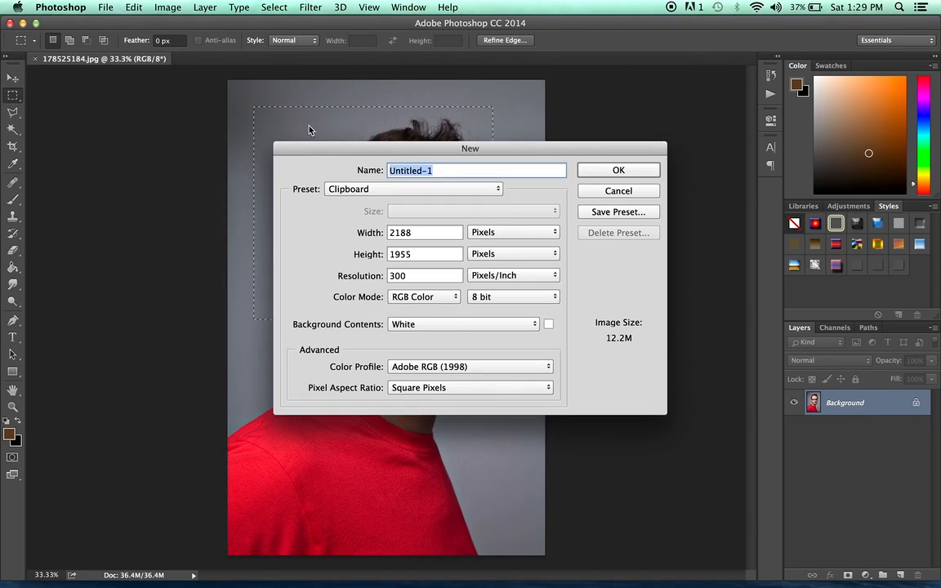
pyautogui.click(636, 170)
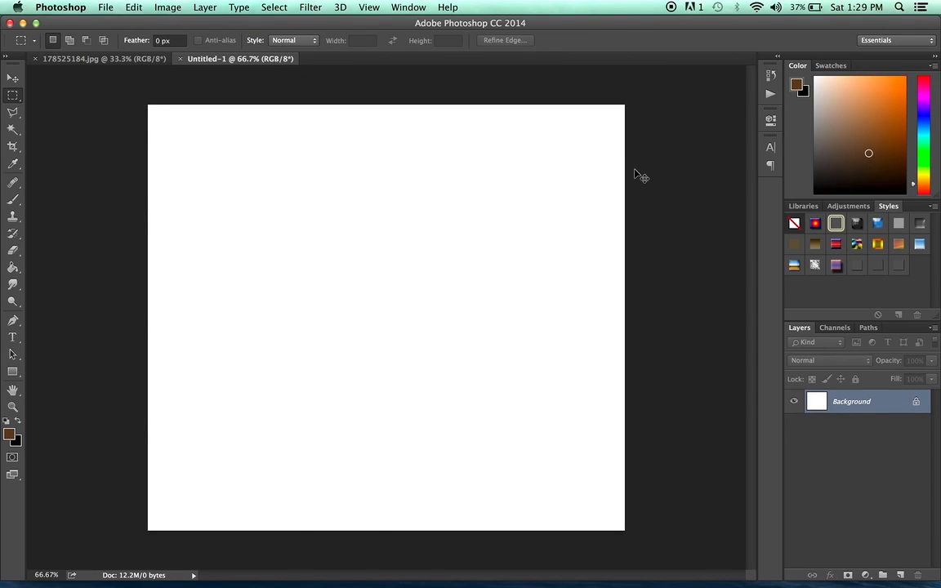
pyautogui.press('super+v')
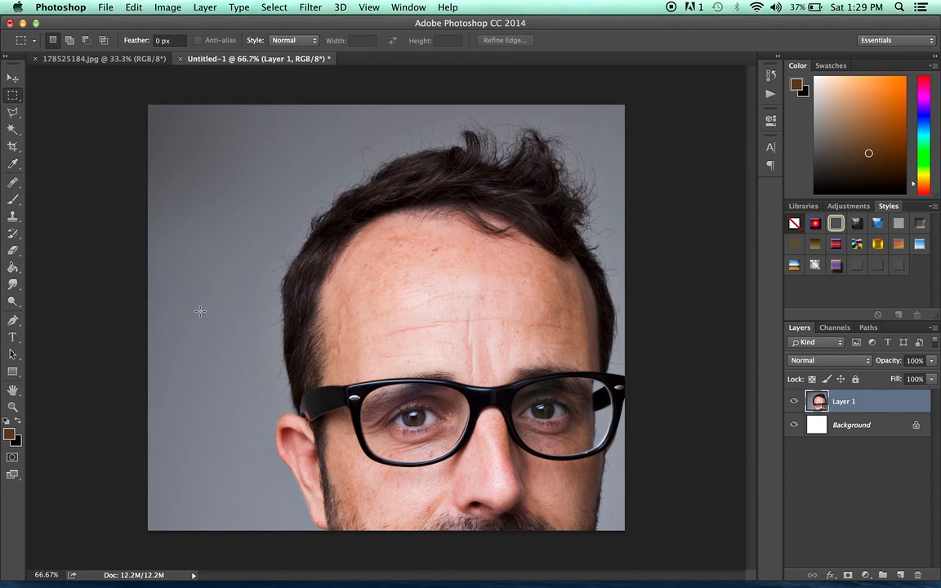
# Close the new document without saving.
pyautogui.click(180, 59)
pyautogui.click(431, 212)
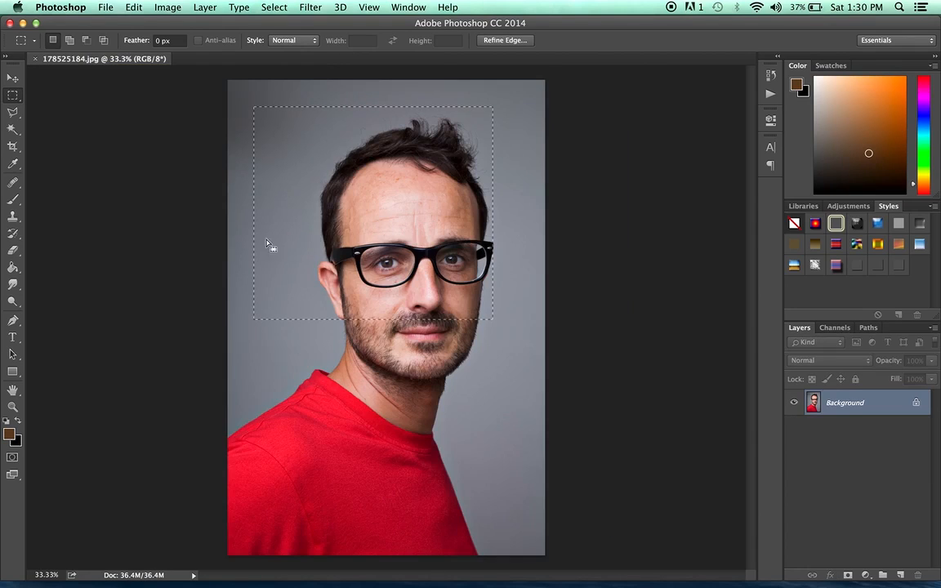
pyautogui.click(514, 153)
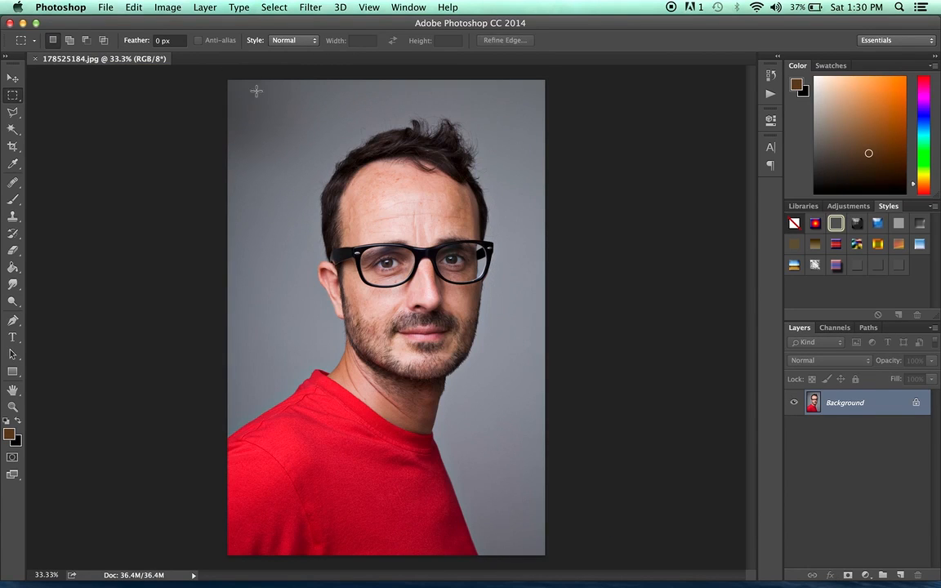
pyautogui.moveTo(251, 101); pyautogui.dragTo(387, 234)
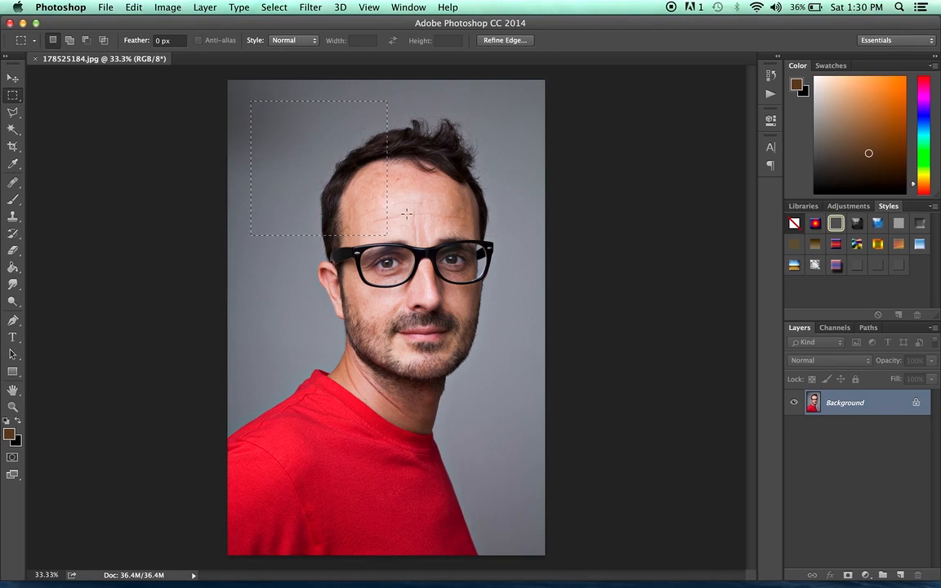
pyautogui.moveTo(409, 103); pyautogui.dragTo(533, 246)
# Draw a rectangle over the upper left of the head and add three more rectangles in add-to-selection mode.
pyautogui.moveTo(263, 104); pyautogui.dragTo(403, 218)
pyautogui.click(70, 40)
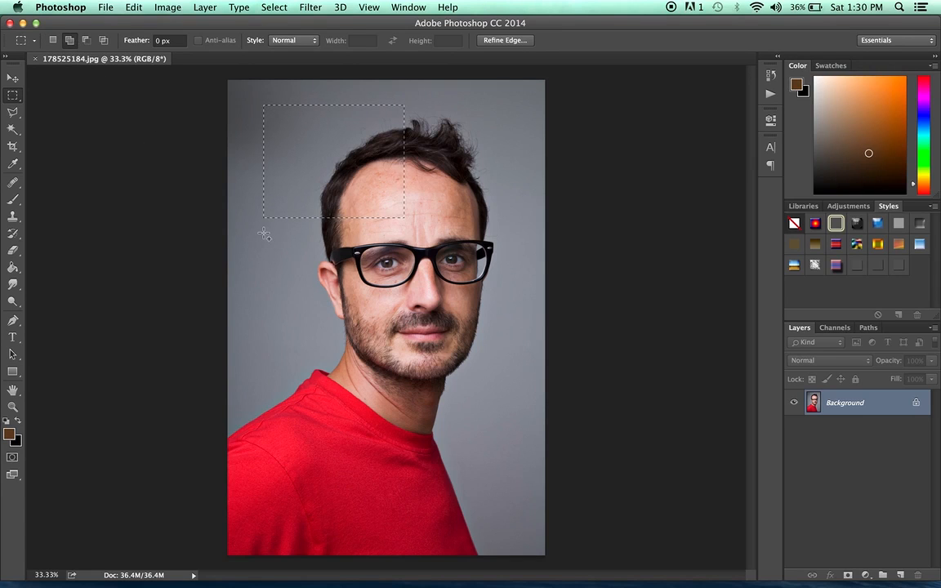
pyautogui.moveTo(264, 234); pyautogui.dragTo(403, 370)
pyautogui.moveTo(417, 104); pyautogui.dragTo(515, 226)
pyautogui.moveTo(425, 251); pyautogui.dragTo(530, 368)
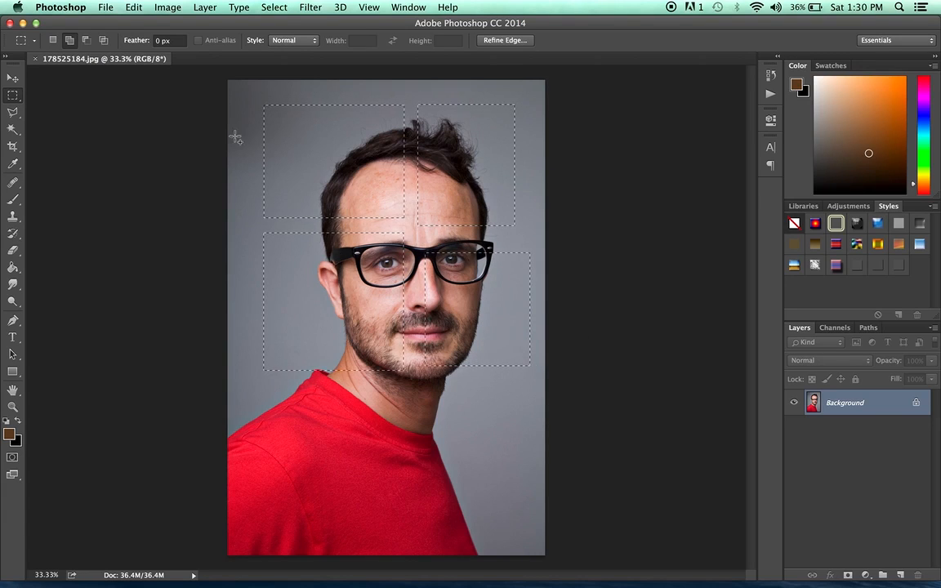
# Cut the combined selection and paste it into a new clipboard-sized document.
pyautogui.click(129, 8)
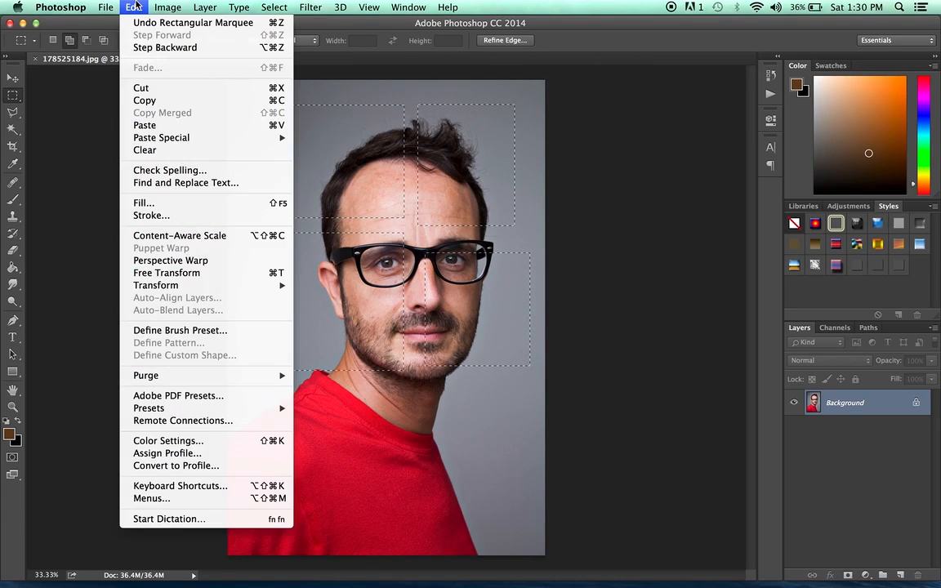
pyautogui.click(160, 100)
pyautogui.click(106, 8)
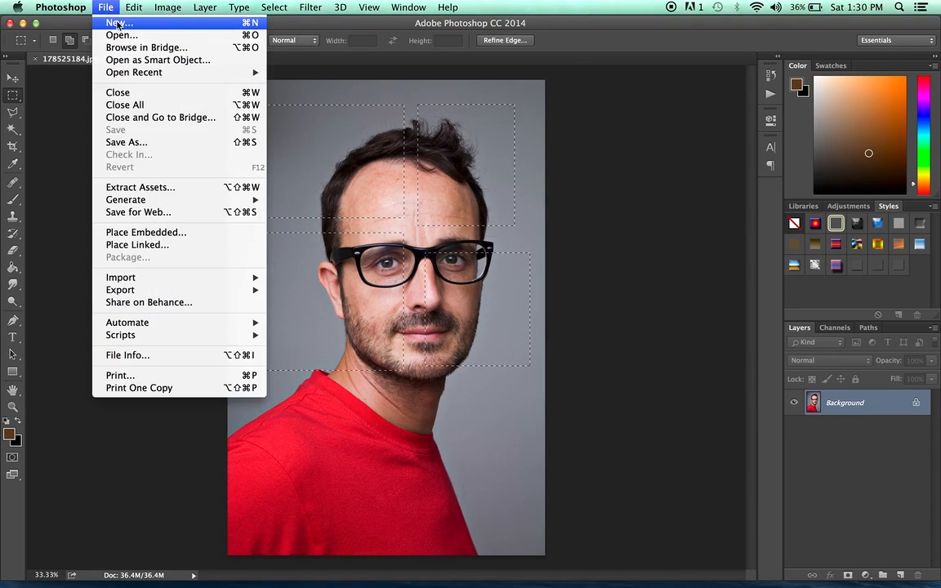
pyautogui.click(118, 23)
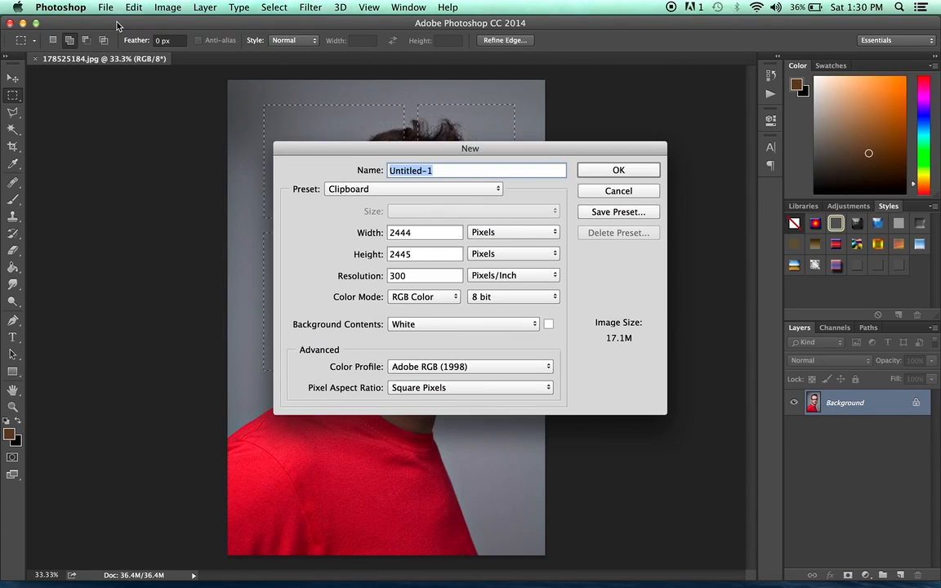
pyautogui.press('Return')
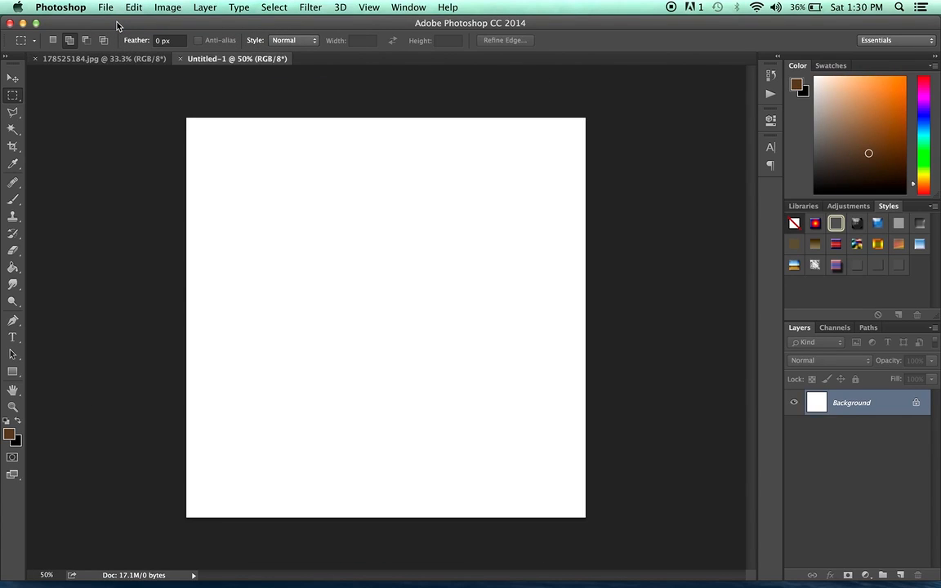
pyautogui.press('super+v')
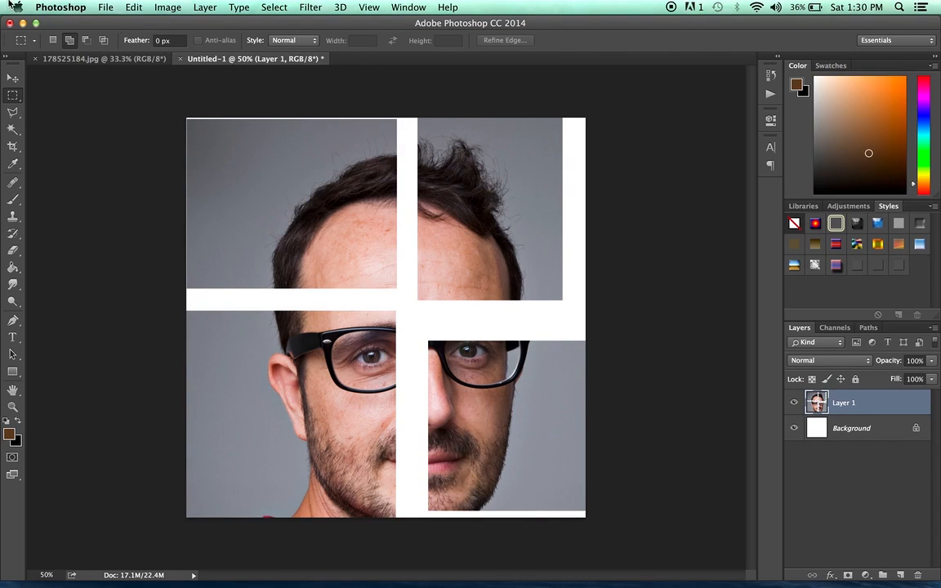
# Close the new document without saving.
pyautogui.click(180, 58)
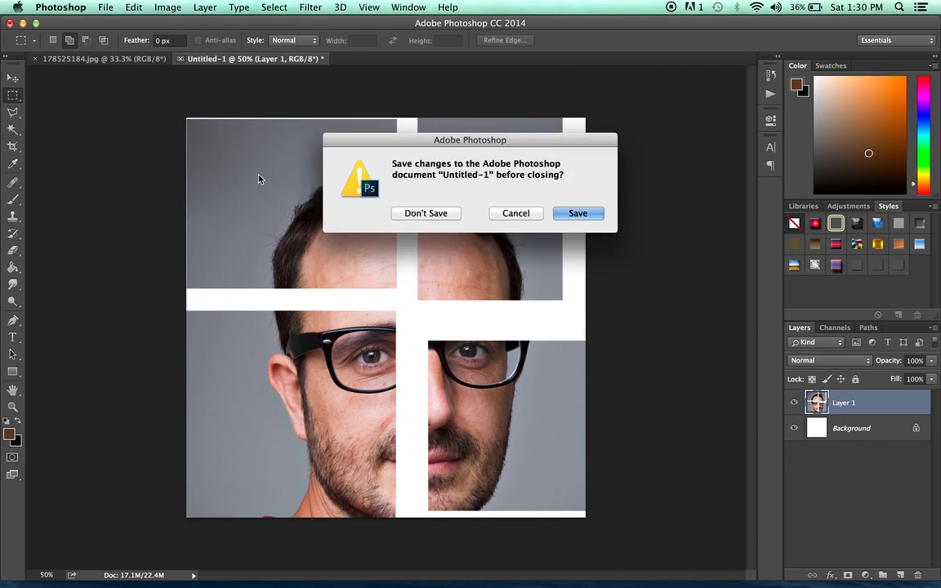
pyautogui.click(425, 214)
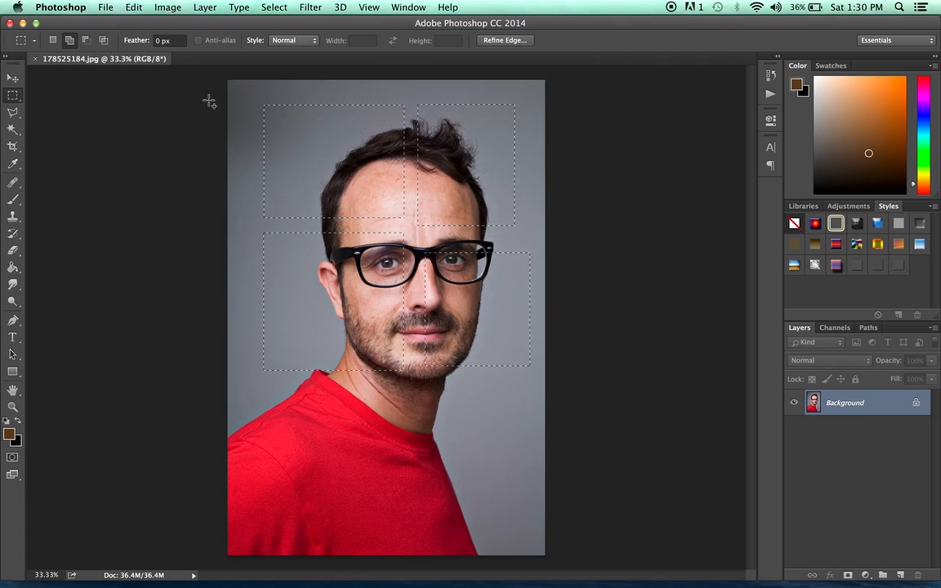
# Subtract four smaller rectangles from the selection in subtract-from-selection mode.
pyautogui.click(87, 41)
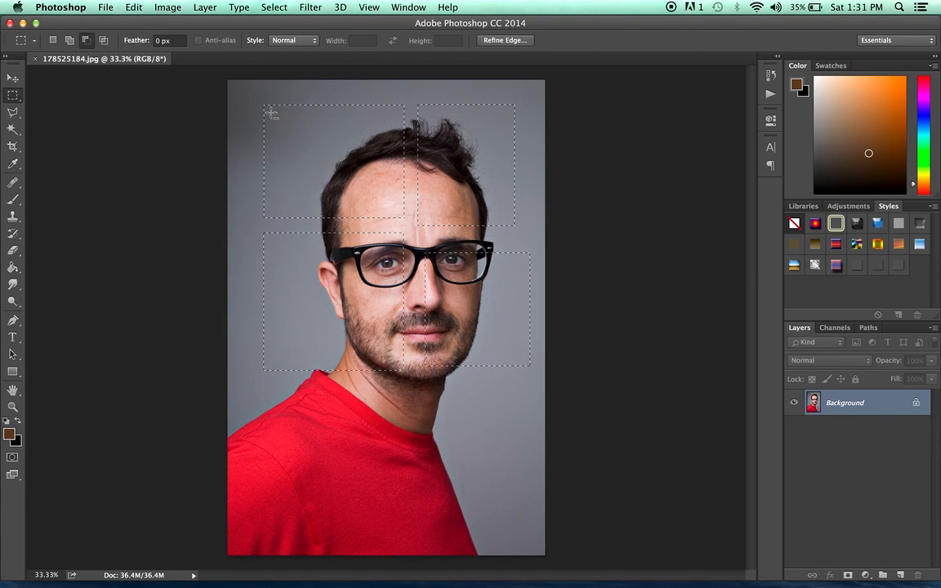
pyautogui.moveTo(324, 144); pyautogui.dragTo(399, 209)
pyautogui.moveTo(285, 251); pyautogui.dragTo(403, 309)
pyautogui.moveTo(530, 93); pyautogui.dragTo(457, 210)
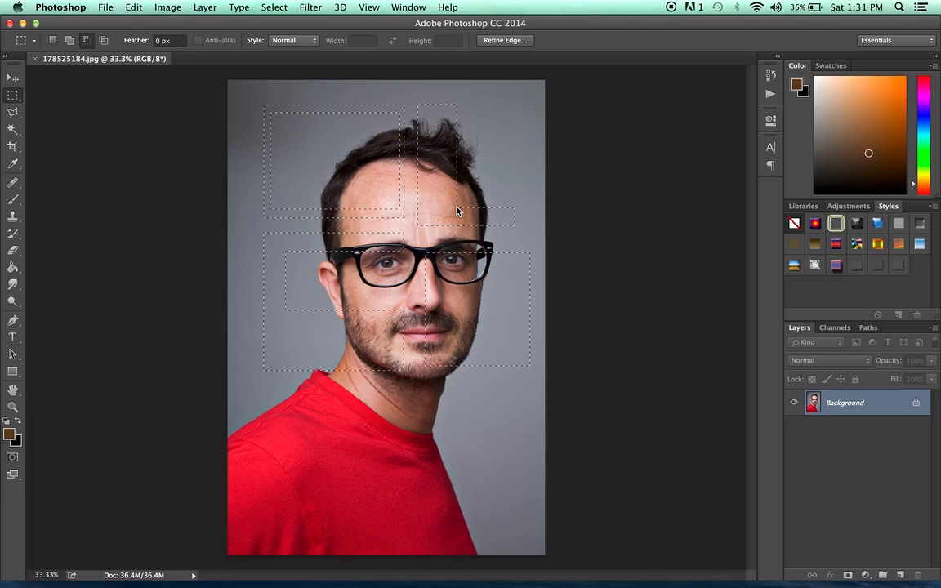
pyautogui.moveTo(477, 423); pyautogui.dragTo(511, 278)
# Cut the remaining selection and paste it into a new clipboard-sized document.
pyautogui.click(133, 7)
pyautogui.click(140, 94)
pyautogui.click(106, 8)
pyautogui.click(116, 24)
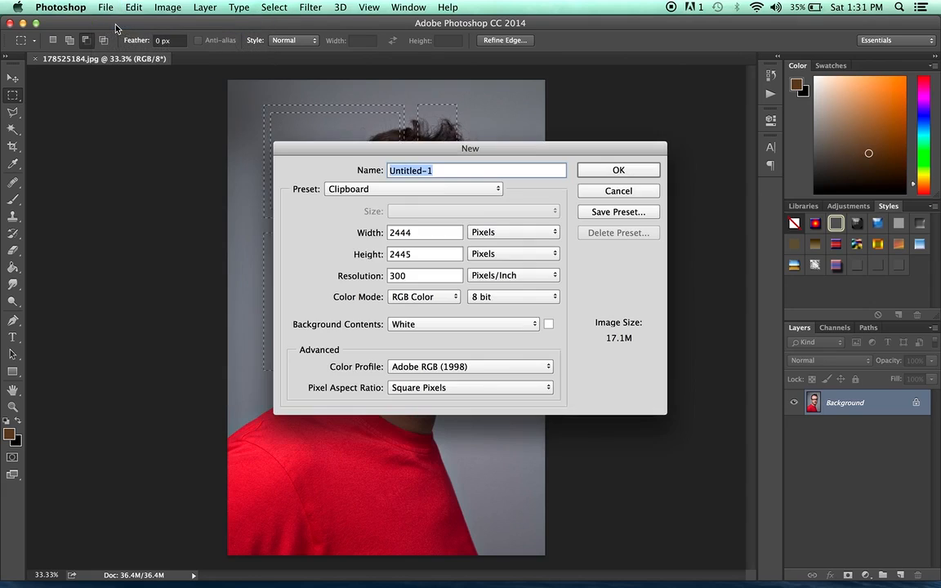
pyautogui.click(638, 172)
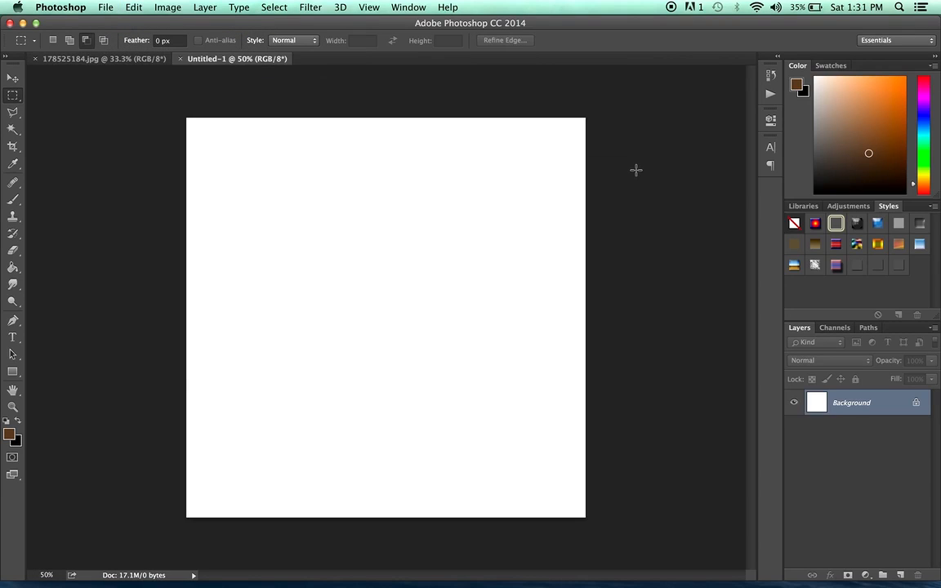
pyautogui.press('super+v')
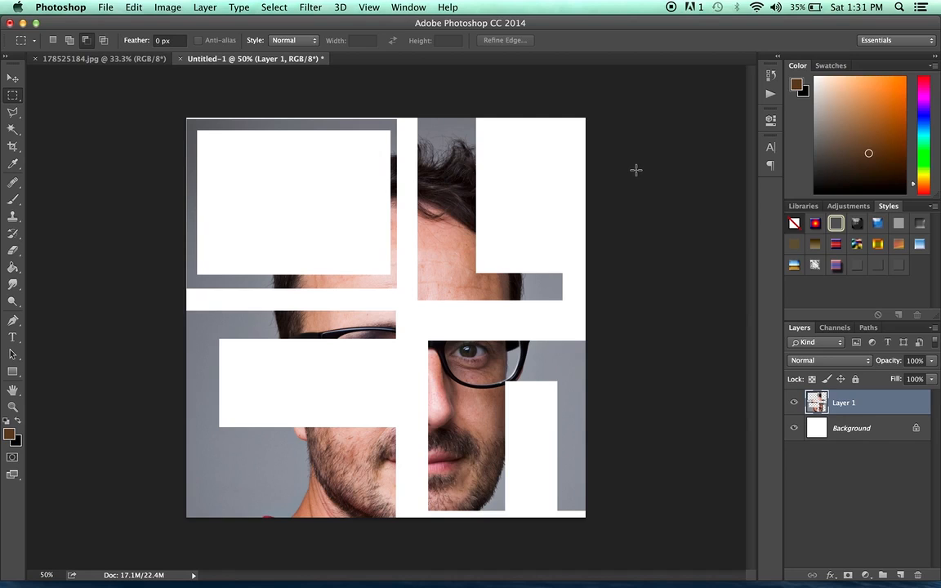
# Close the new document without saving.
pyautogui.click(179, 59)
pyautogui.click(406, 211)
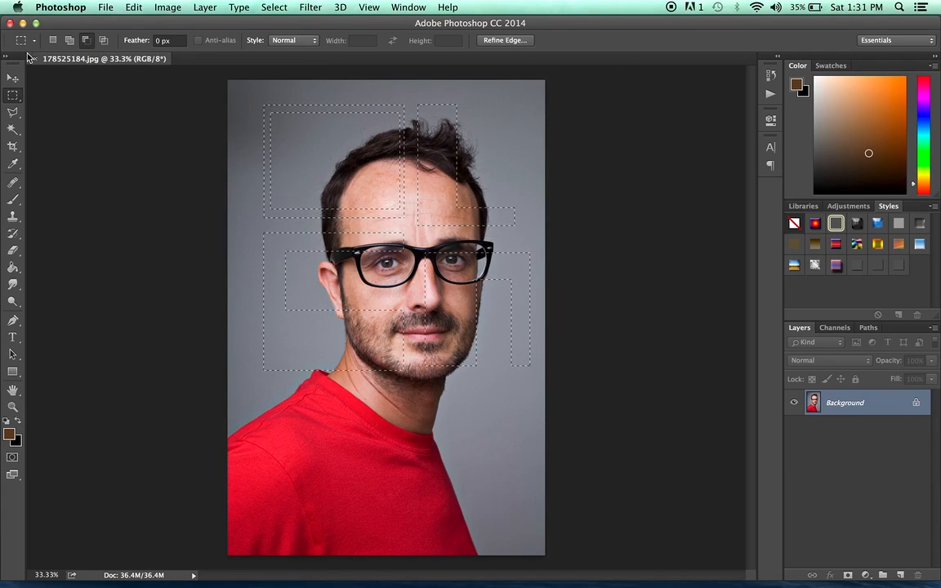
# Select a large rectangle around the face, then intersect it with further rectangles to leave a small square on the forehead.
pyautogui.click(227, 86)
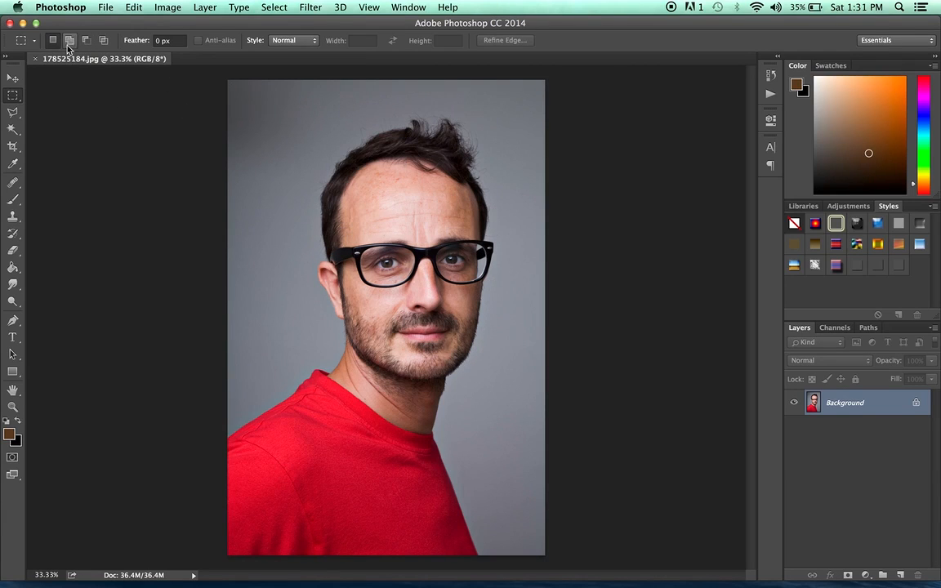
pyautogui.moveTo(262, 111); pyautogui.dragTo(507, 359)
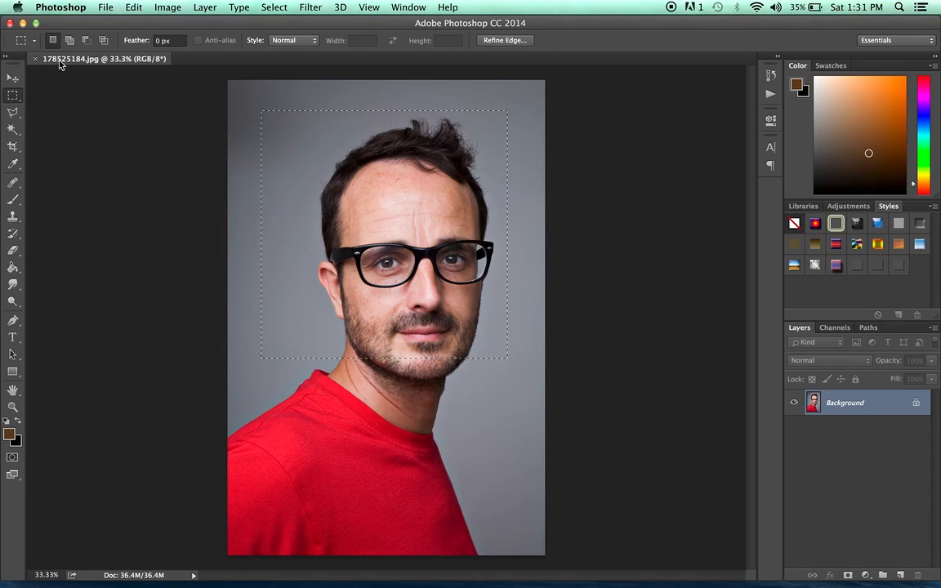
pyautogui.click(103, 42)
pyautogui.moveTo(471, 441); pyautogui.dragTo(316, 206)
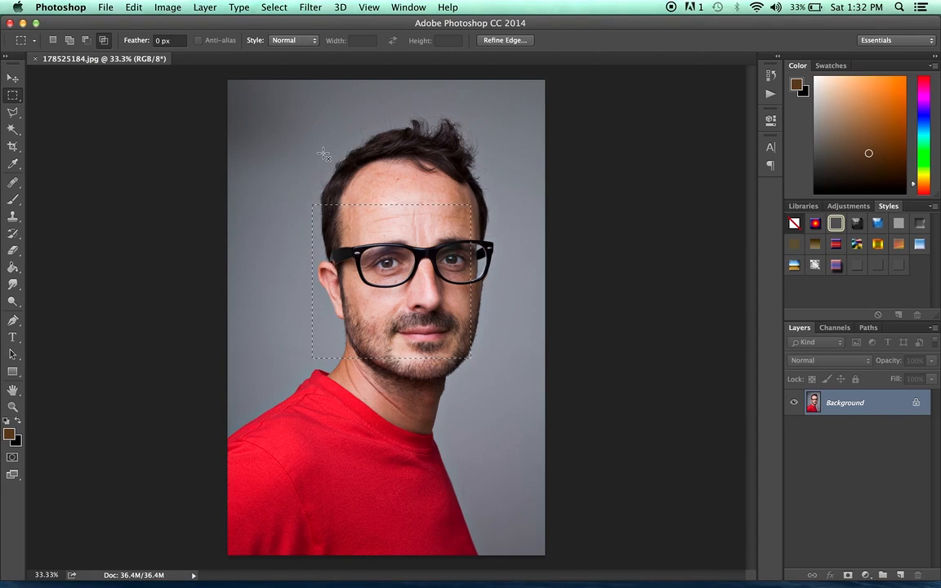
pyautogui.moveTo(323, 155); pyautogui.dragTo(461, 307)
pyautogui.moveTo(434, 178); pyautogui.dragTo(495, 237)
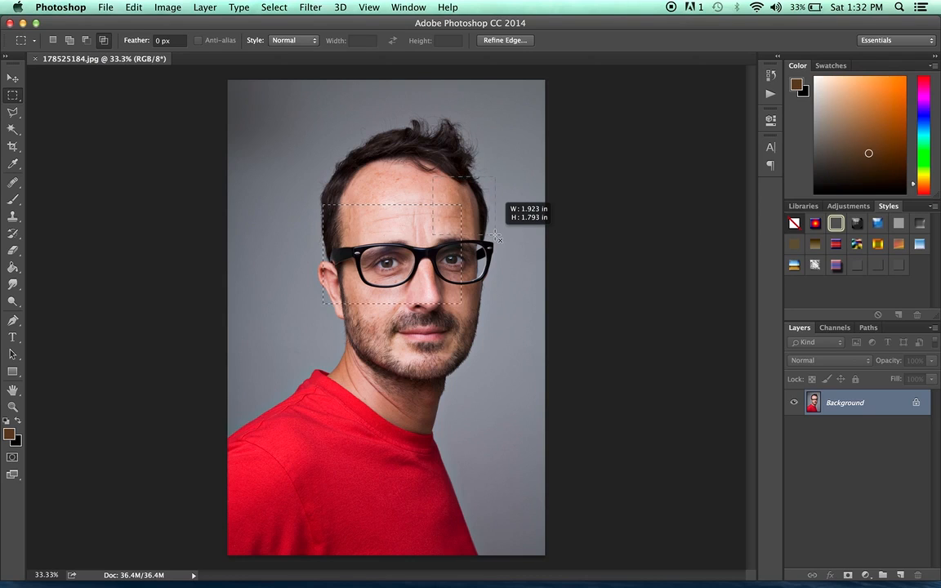
pyautogui.moveTo(495, 236)
pyautogui.mouseDown()
pyautogui.moveTo(490, 225)
pyautogui.moveTo(418, 216)
pyautogui.moveTo(458, 216)
pyautogui.moveTo(491, 232)
pyautogui.moveTo(485, 238)
pyautogui.mouseUp()
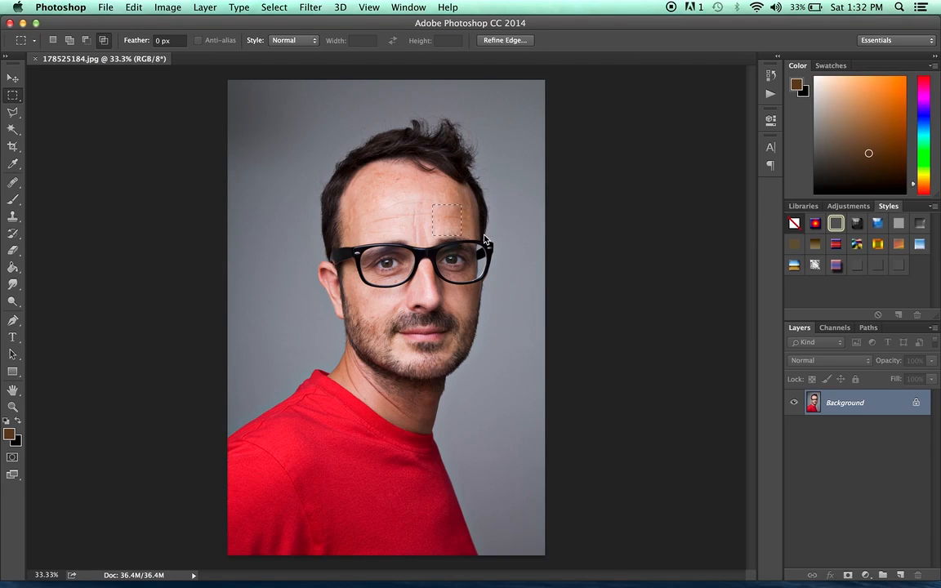
# Cut the forehead square and paste it into a new clipboard-sized document.
pyautogui.click(132, 8)
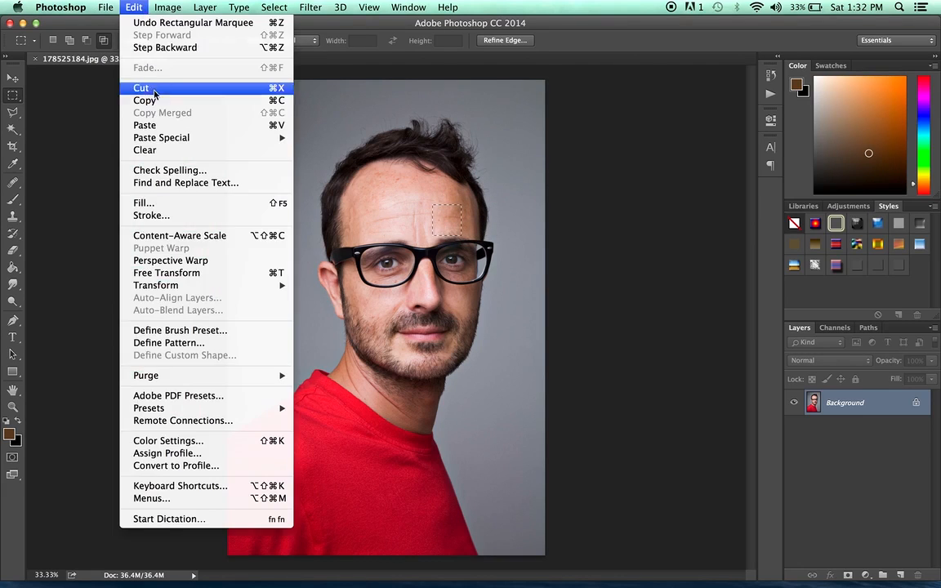
pyautogui.click(151, 100)
pyautogui.click(105, 8)
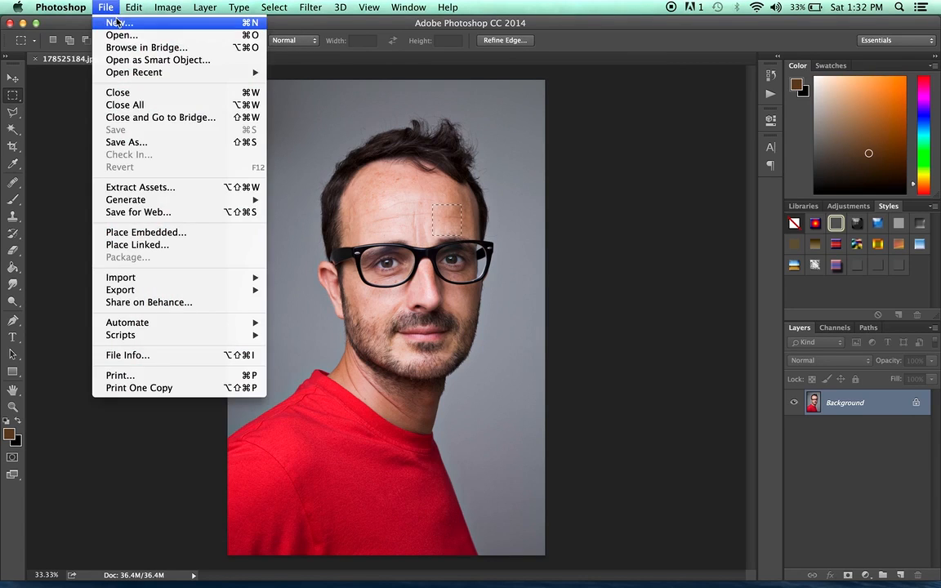
pyautogui.click(117, 22)
pyautogui.press('Return')
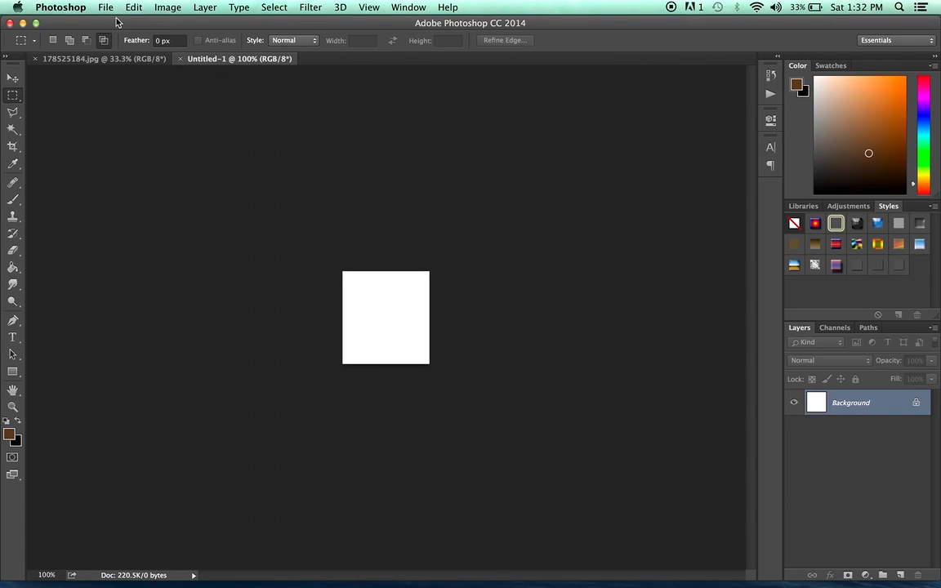
pyautogui.press('super+v')
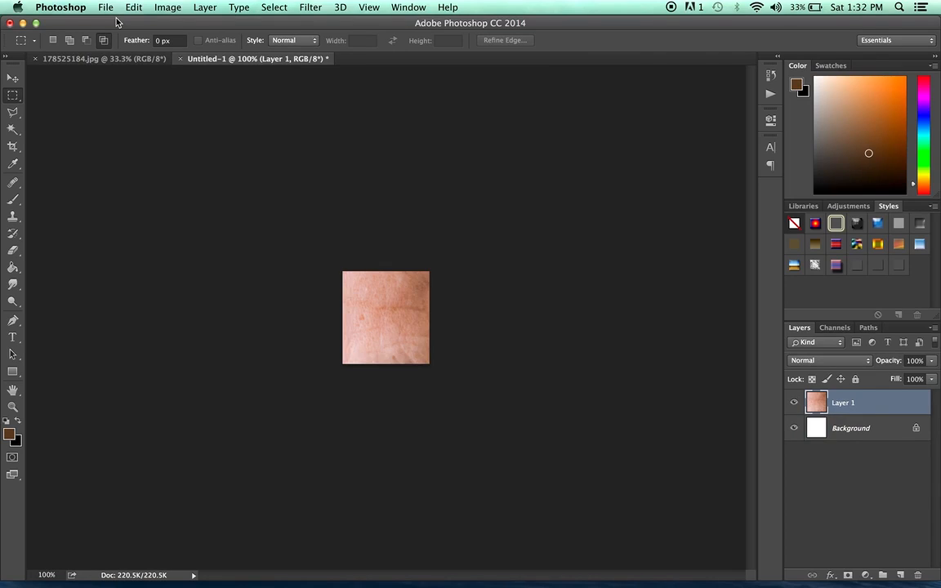
# Close the new document without saving and switch the marquee back to new-selection mode.
pyautogui.click(180, 59)
pyautogui.click(424, 214)
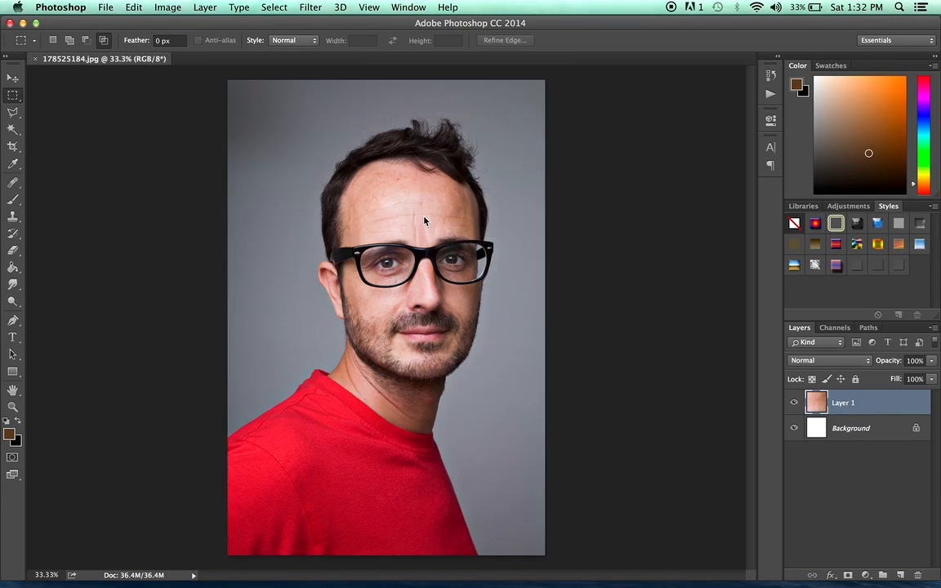
pyautogui.click(54, 40)
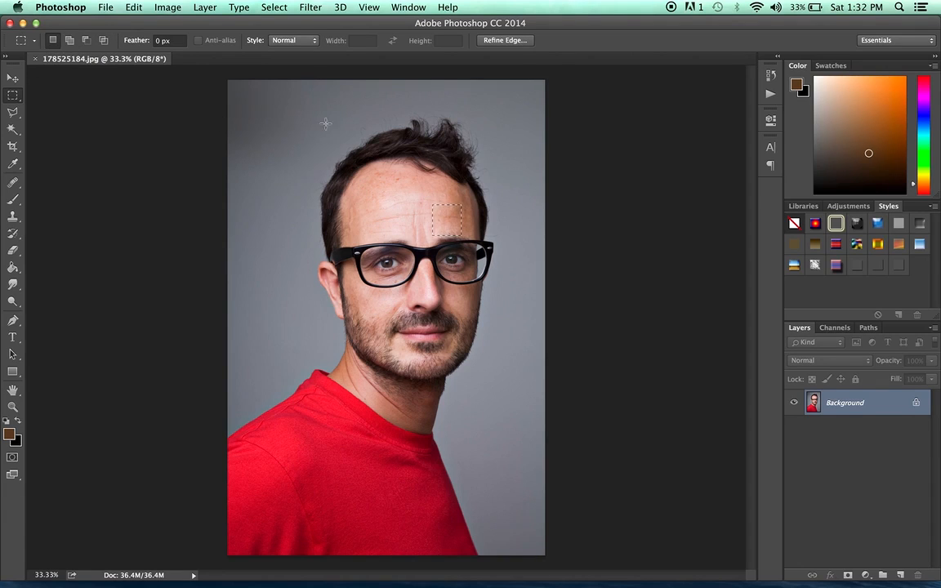
# Set the marquee feather to 40 px and select a rectangle around the head and shoulders.
pyautogui.click(290, 117)
pyautogui.moveTo(265, 112); pyautogui.dragTo(537, 431)
pyautogui.click(158, 40)
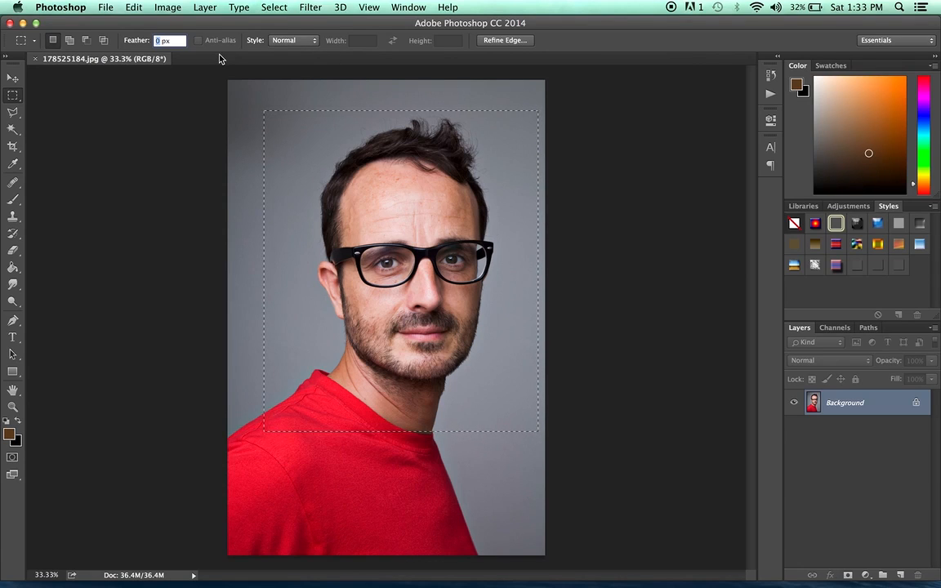
pyautogui.write('40')
pyautogui.click(135, 8)
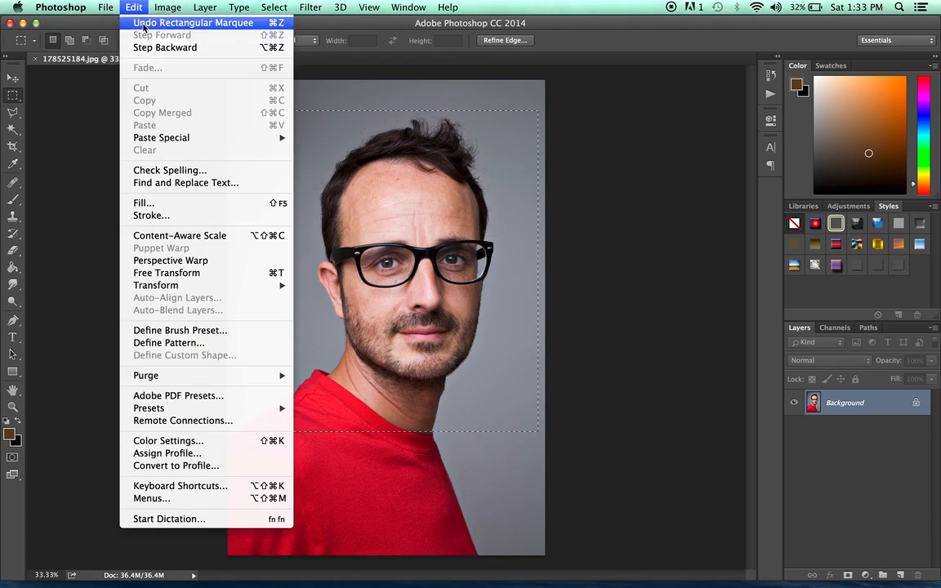
pyautogui.moveTo(263, 105); pyautogui.dragTo(496, 330)
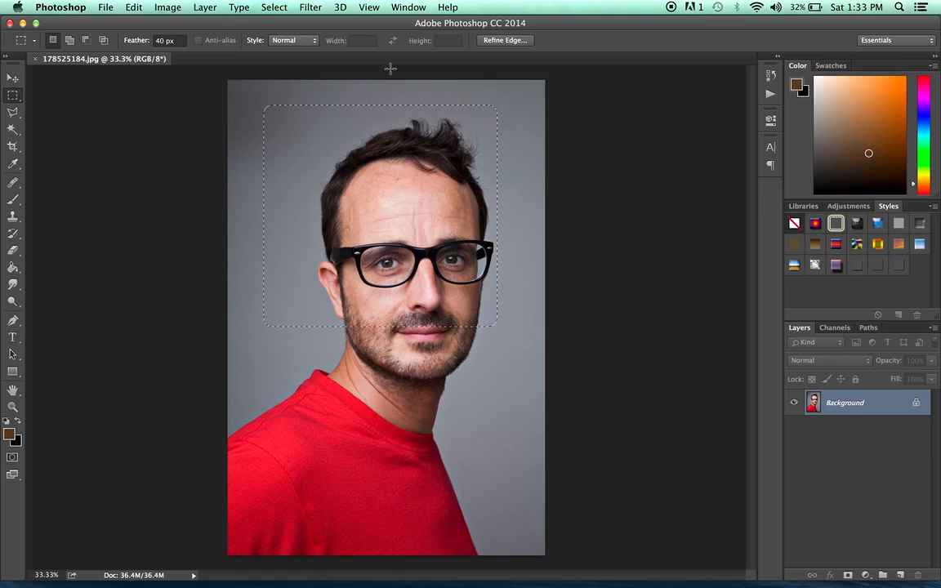
# Copy the feathered selection and paste it into a new clipboard-sized document.
pyautogui.click(131, 6)
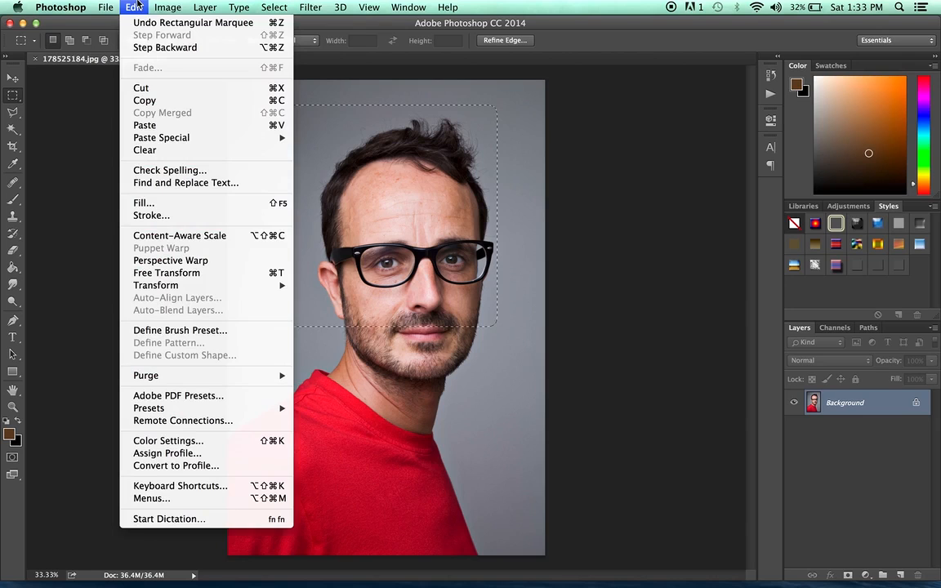
pyautogui.click(152, 100)
pyautogui.click(105, 7)
pyautogui.click(115, 24)
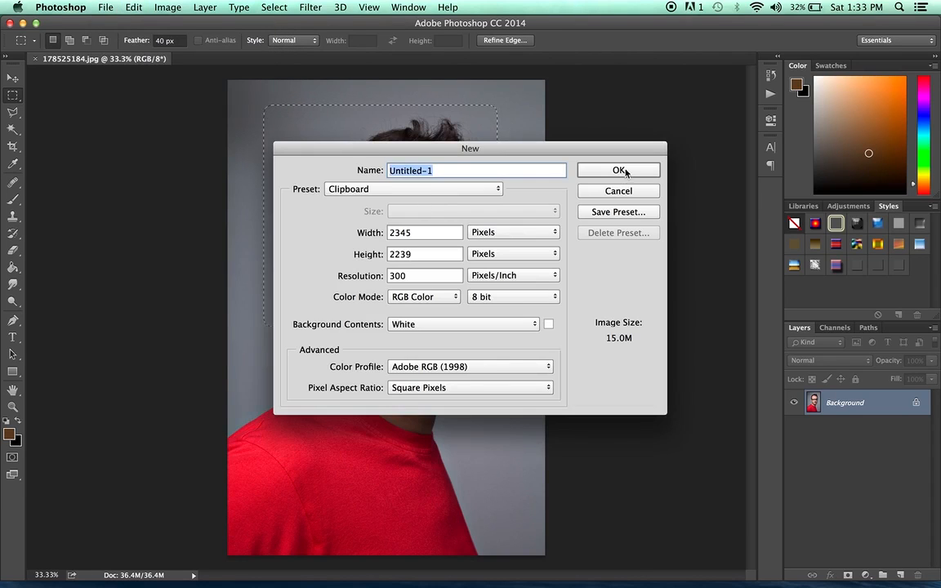
pyautogui.click(625, 169)
pyautogui.press('super+v')
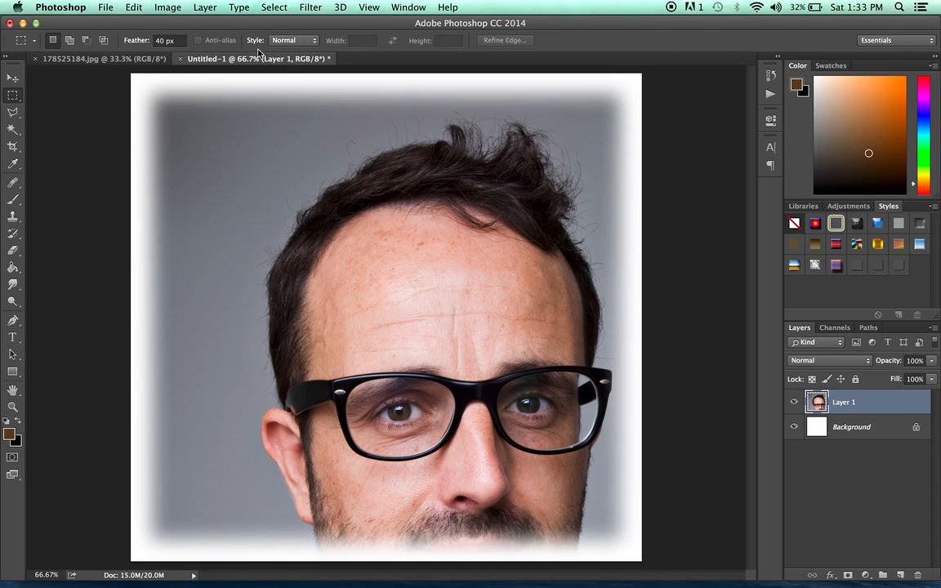
# Close the new document without saving and deselect in the portrait.
pyautogui.click(180, 59)
pyautogui.click(454, 215)
pyautogui.click(300, 93)
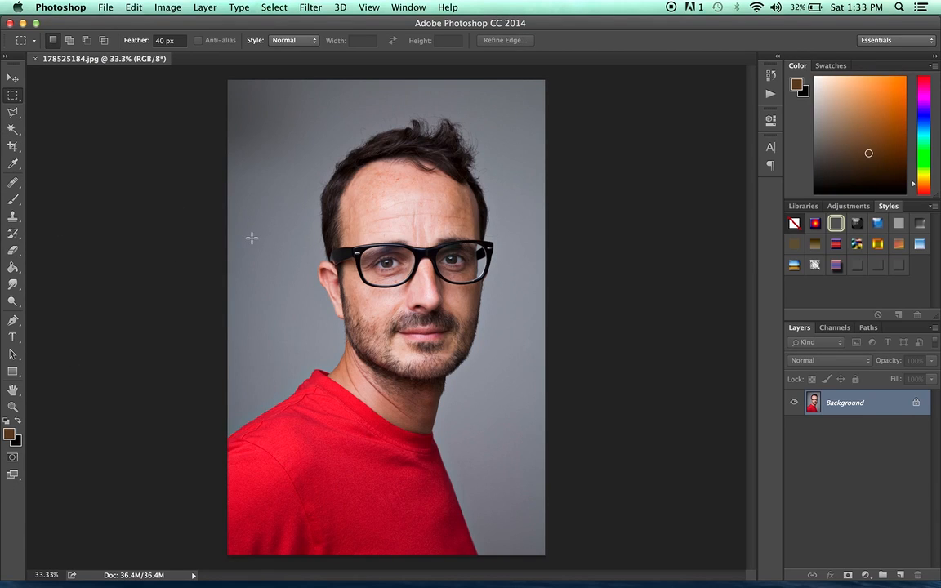
# Reset the feather to 0 px and select a rectangle around the head.
pyautogui.click(164, 40)
pyautogui.write('0')
pyautogui.press('Return')
pyautogui.moveTo(272, 129); pyautogui.dragTo(487, 370)
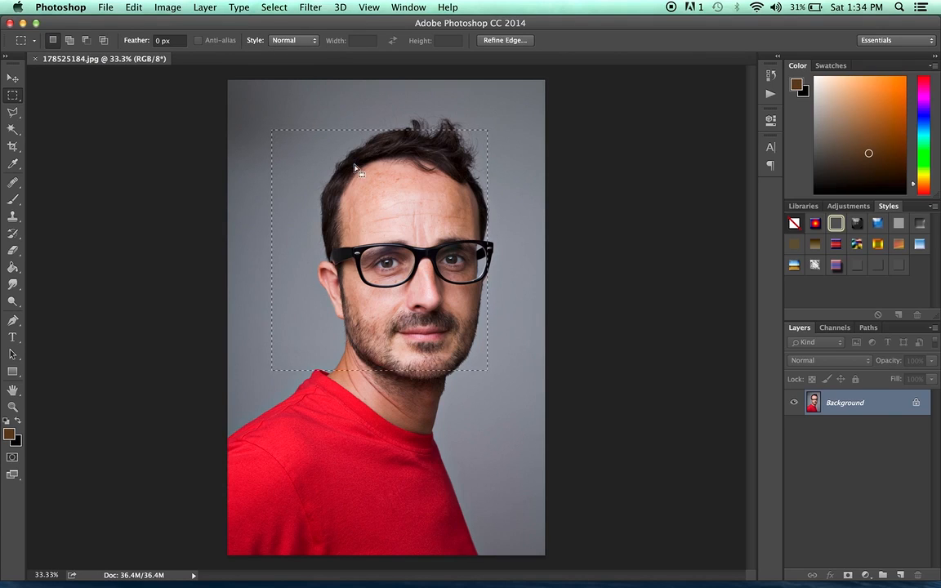
# Switch the marquee style to Fixed Ratio and draw a small square selection near the top-left corner.
pyautogui.click(309, 41)
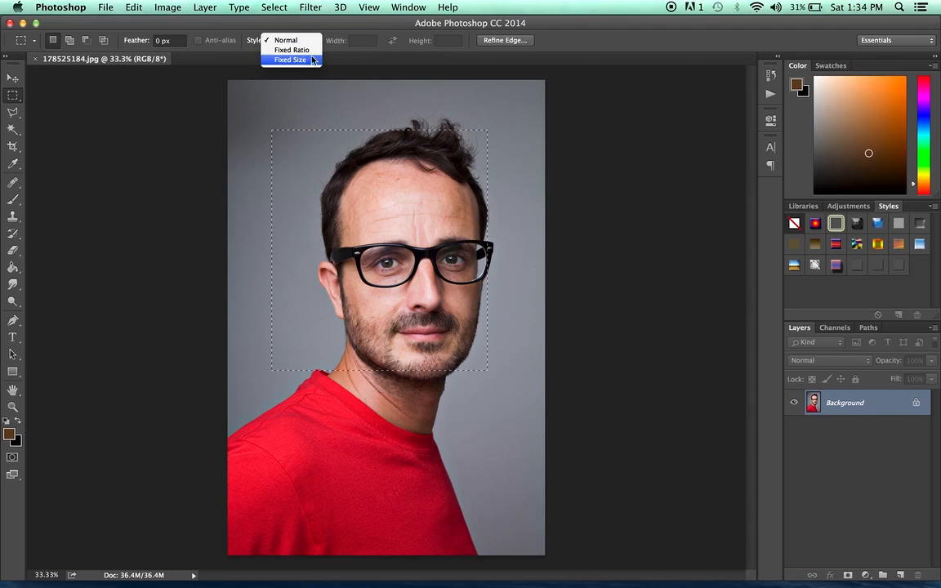
pyautogui.click(315, 51)
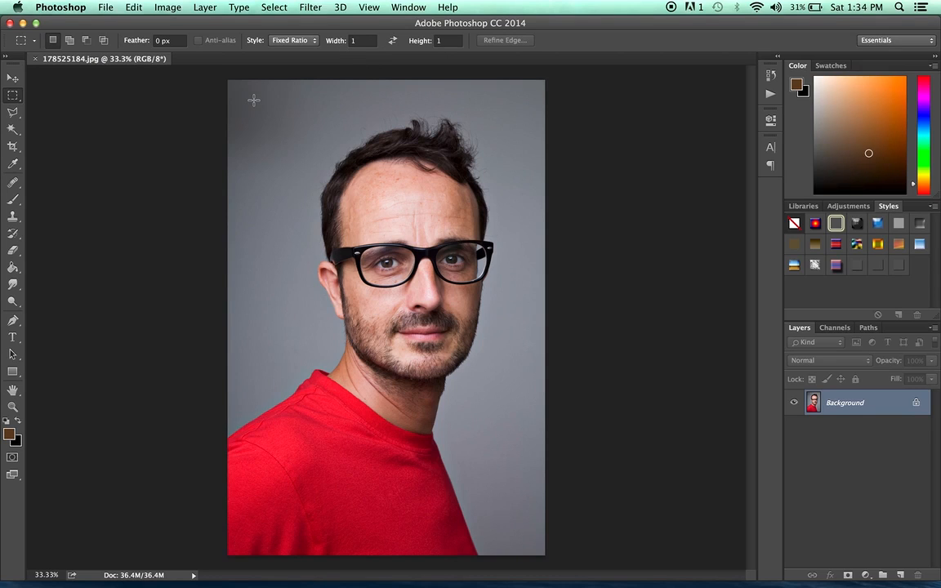
pyautogui.moveTo(256, 103); pyautogui.dragTo(273, 131)
pyautogui.click(328, 128)
# Set the ratio width to 5 and draw wide 5:1 rectangular selections across the top of the image.
pyautogui.click(365, 40)
pyautogui.write('5')
pyautogui.moveTo(250, 109); pyautogui.dragTo(491, 187)
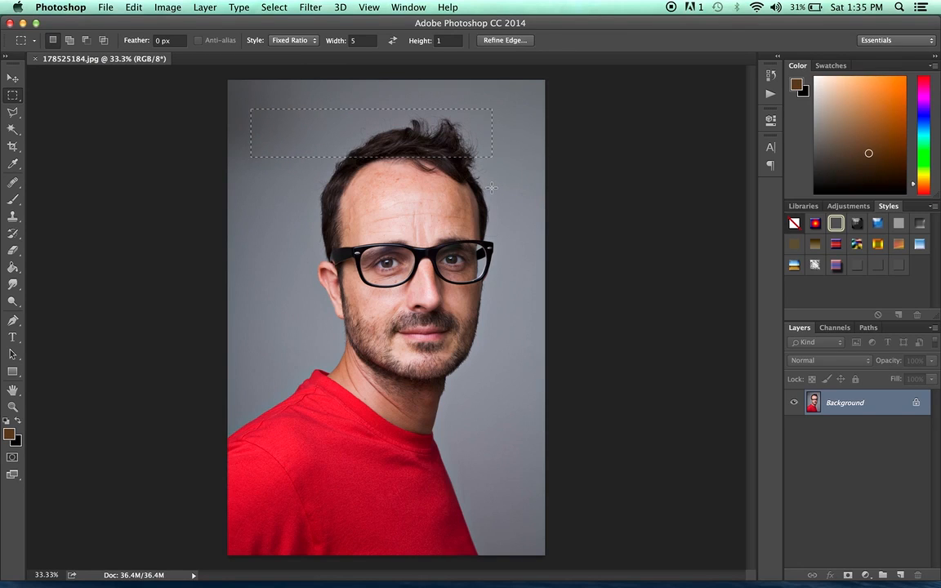
pyautogui.moveTo(244, 95); pyautogui.dragTo(498, 147)
pyautogui.click(366, 222)
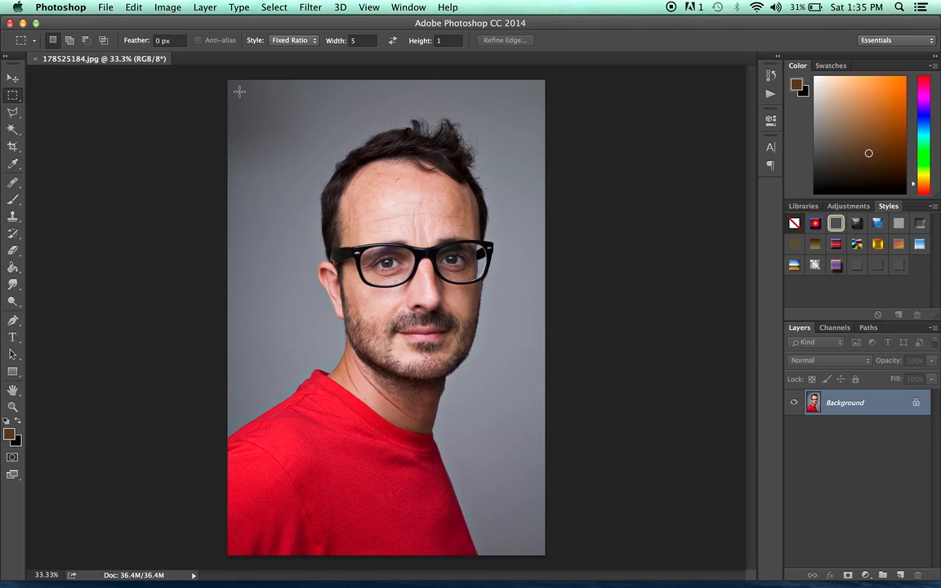
pyautogui.moveTo(239, 92); pyautogui.dragTo(527, 227)
# Set the ratio width back to 1 and deselect.
pyautogui.click(362, 40)
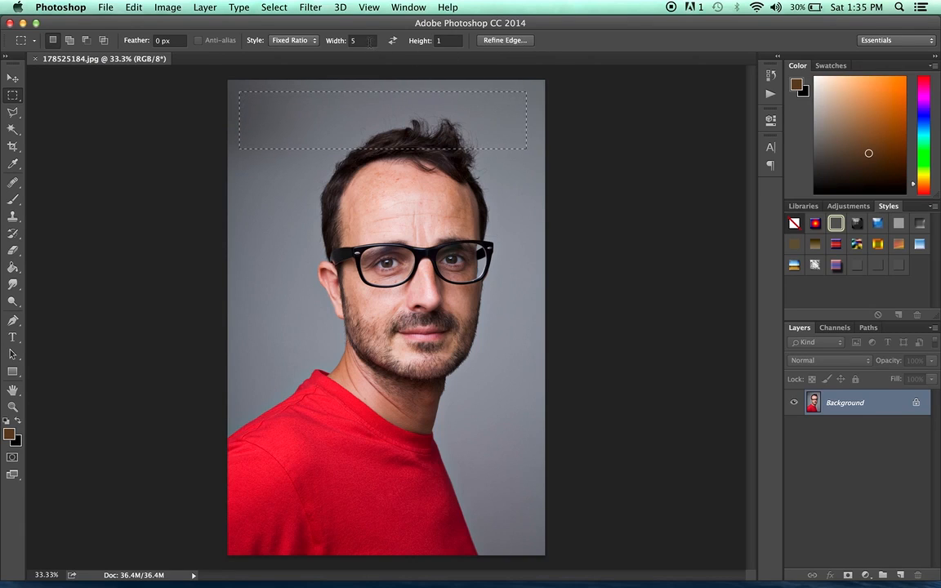
pyautogui.write('1')
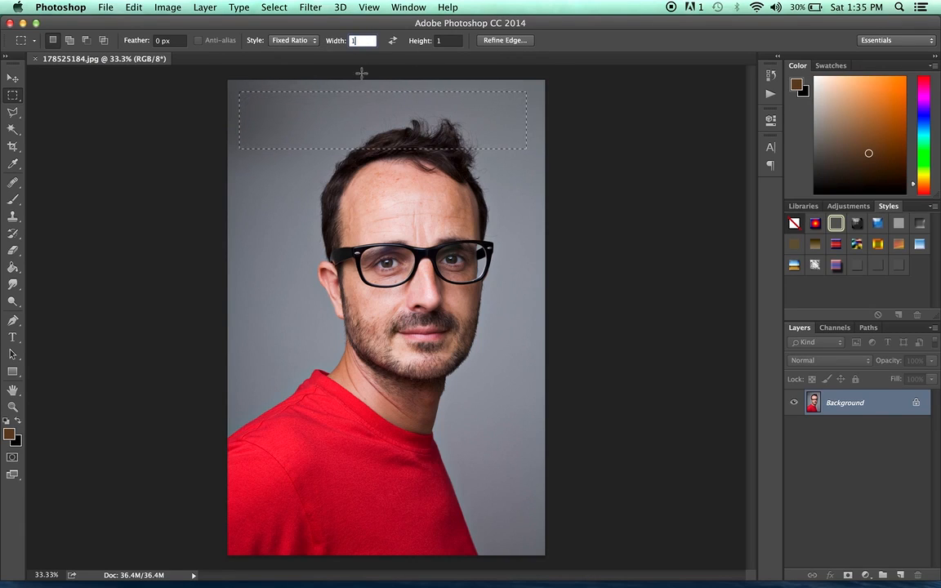
pyautogui.click(361, 73)
# Switch the marquee style to Fixed Size and place a 64 px square selection.
pyautogui.click(314, 41)
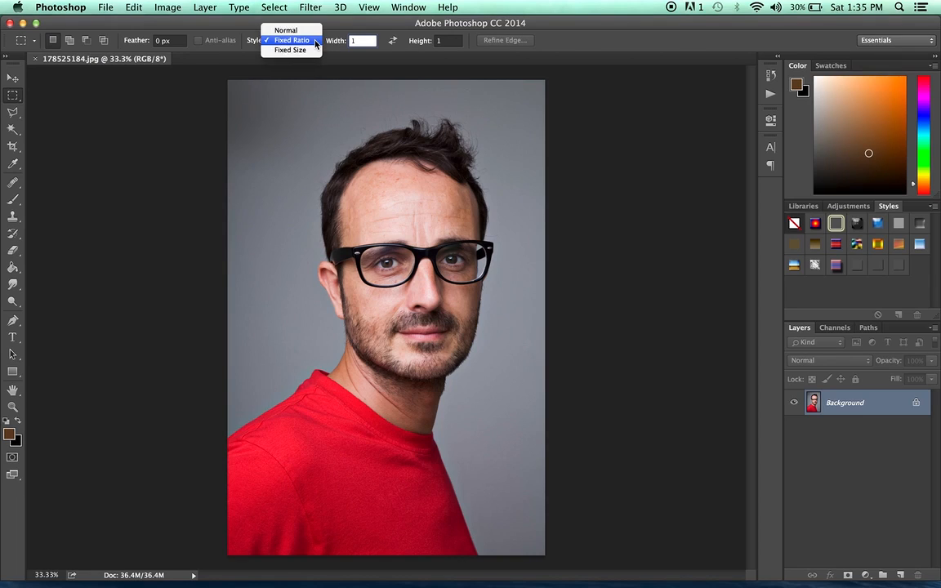
pyautogui.click(286, 50)
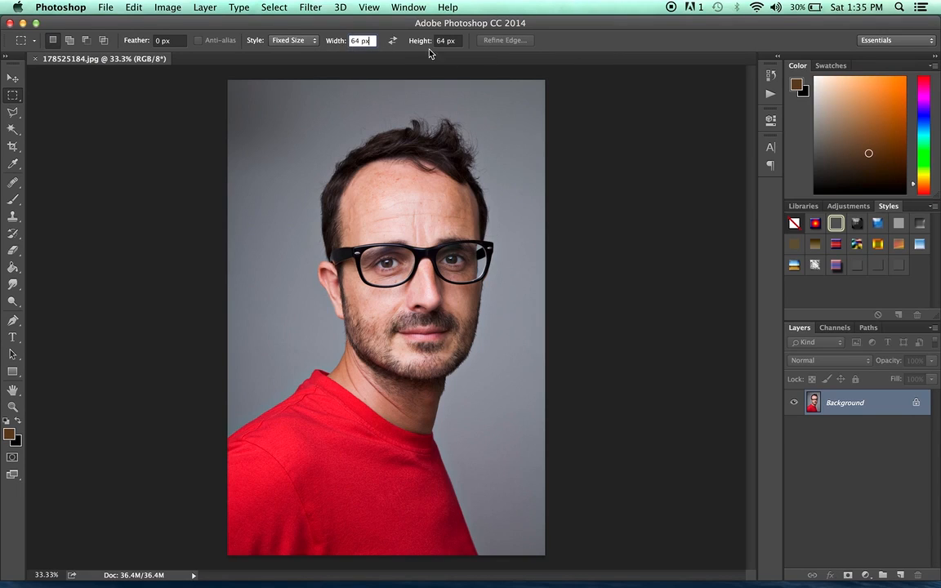
pyautogui.click(306, 113)
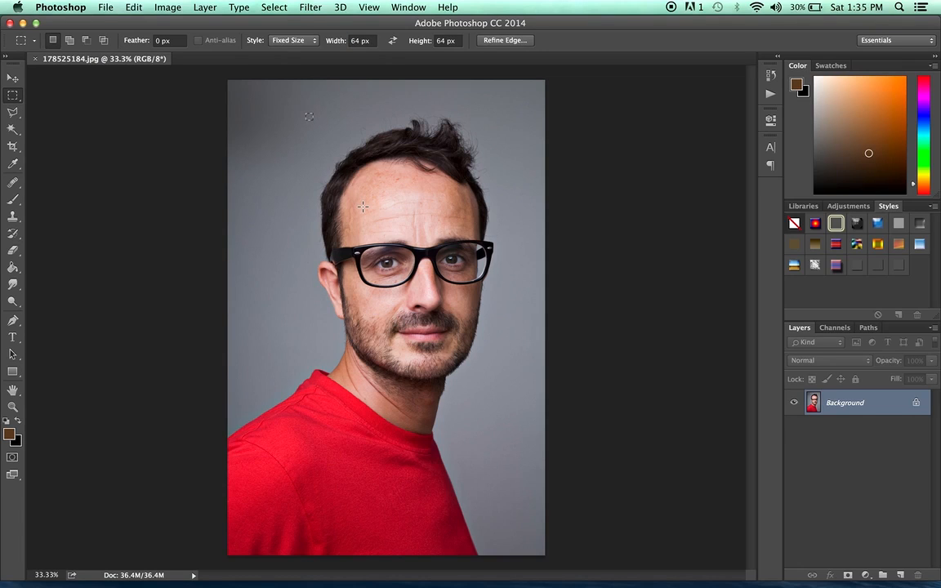
# Set the fixed size to 1000 px by 1000 px and place the selection over the lower face.
pyautogui.click(359, 40)
pyautogui.write('1000')
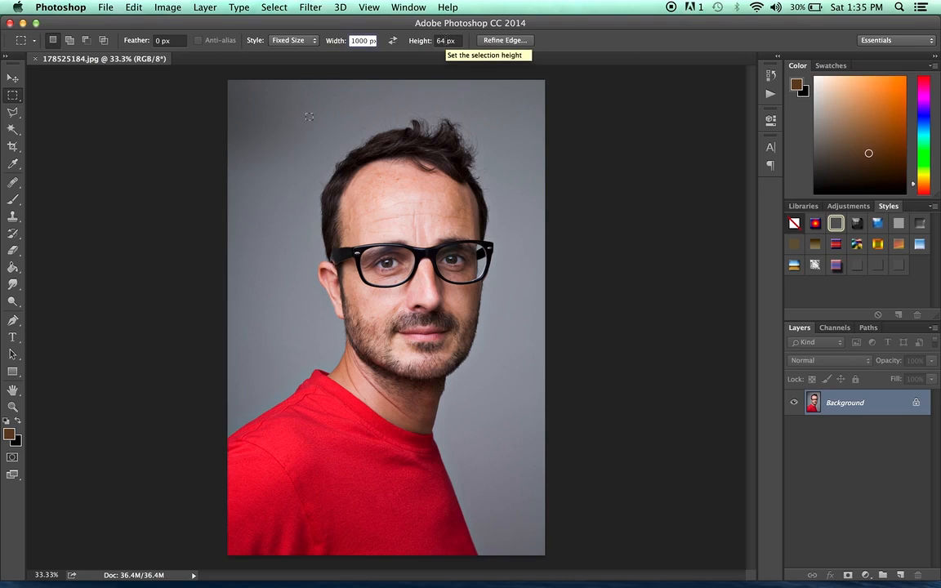
pyautogui.click(447, 40)
pyautogui.write('1')
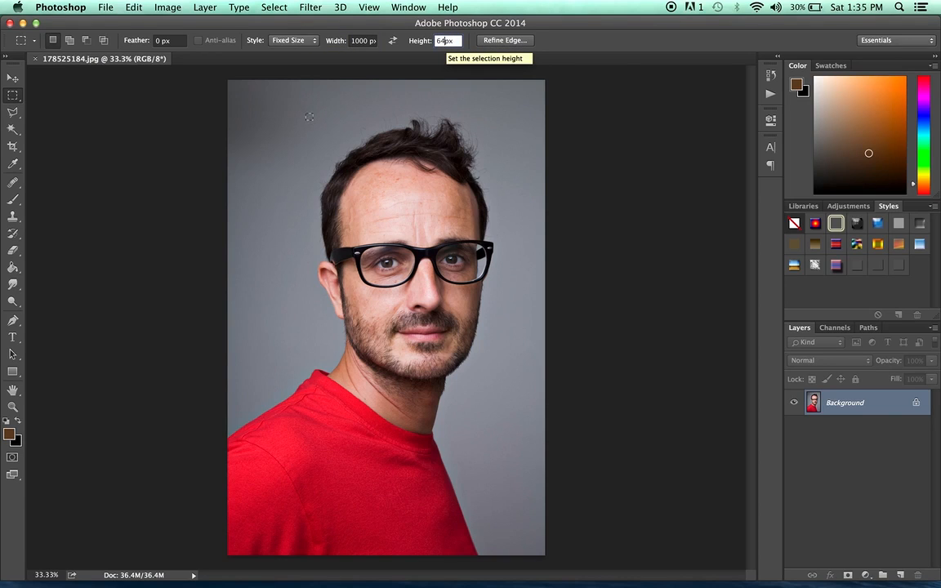
pyautogui.write('000')
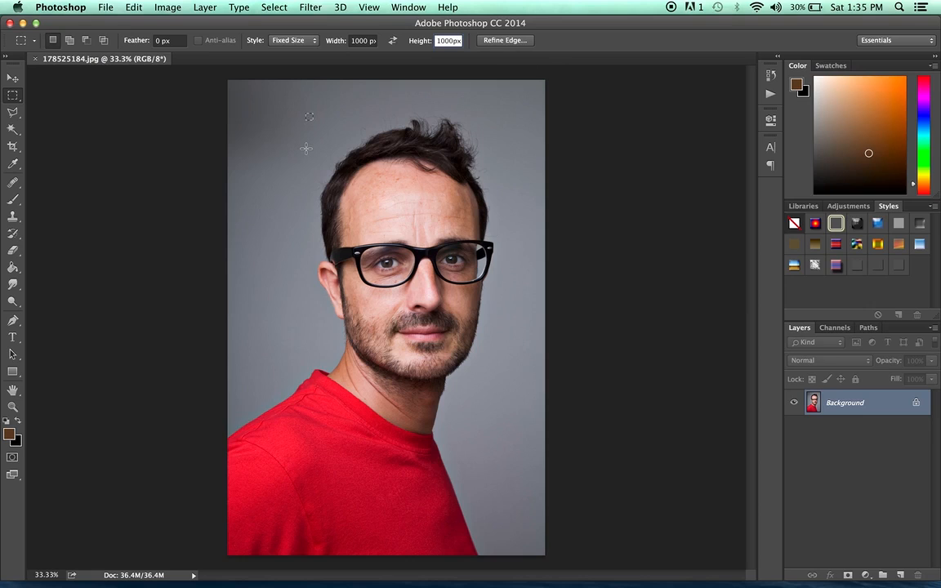
pyautogui.click(358, 224)
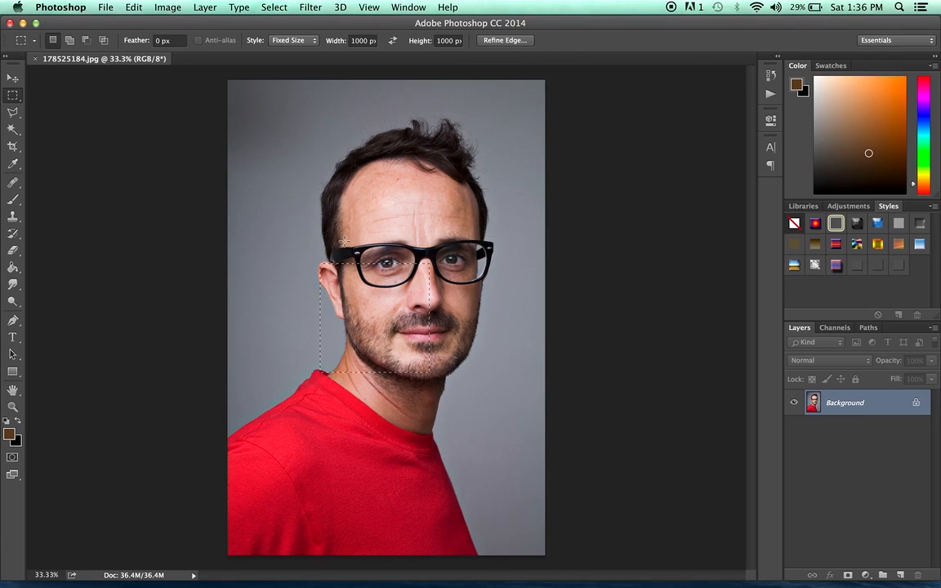
# Open Refine Edge and compare the Marching Ants, Reveal Layer and On White view modes.
pyautogui.click(508, 41)
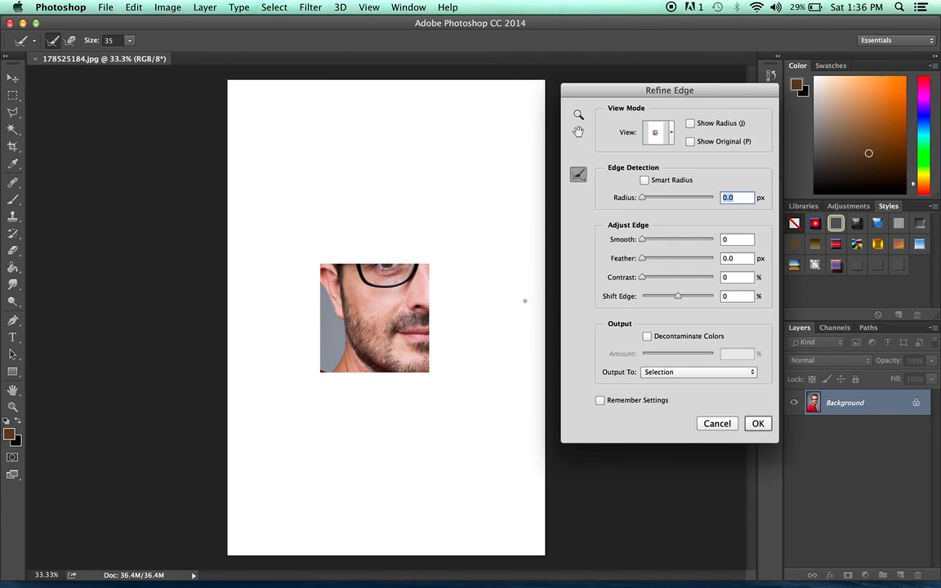
pyautogui.click(675, 135)
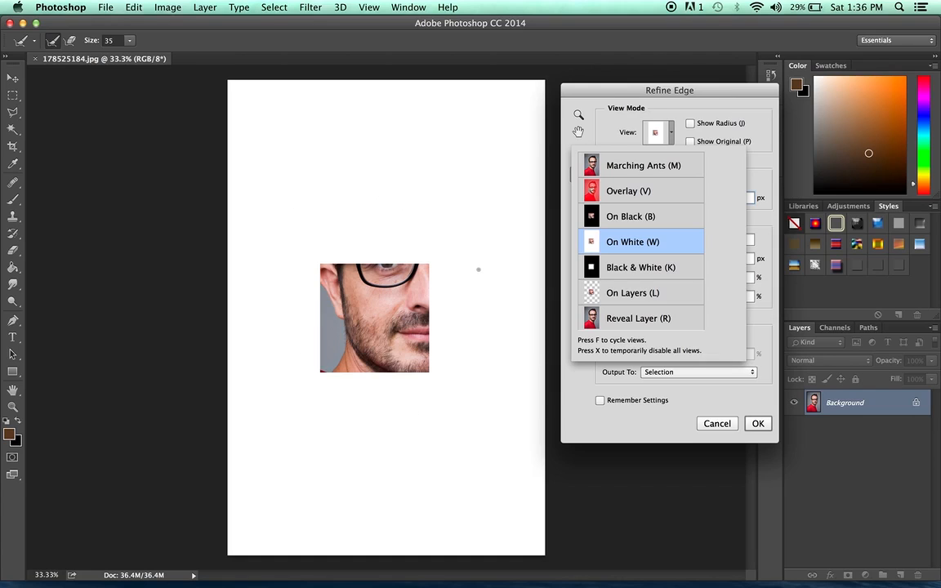
pyautogui.click(644, 169)
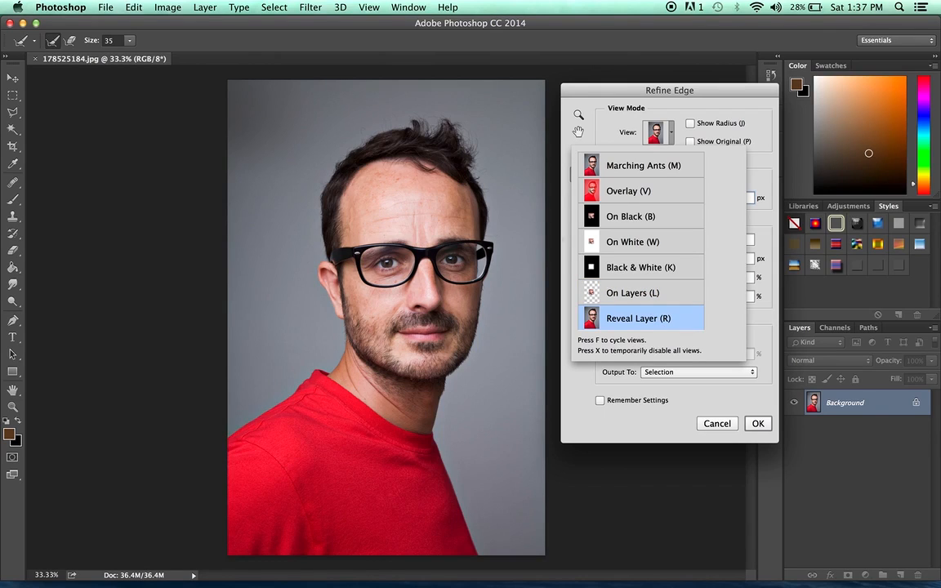
pyautogui.click(632, 241)
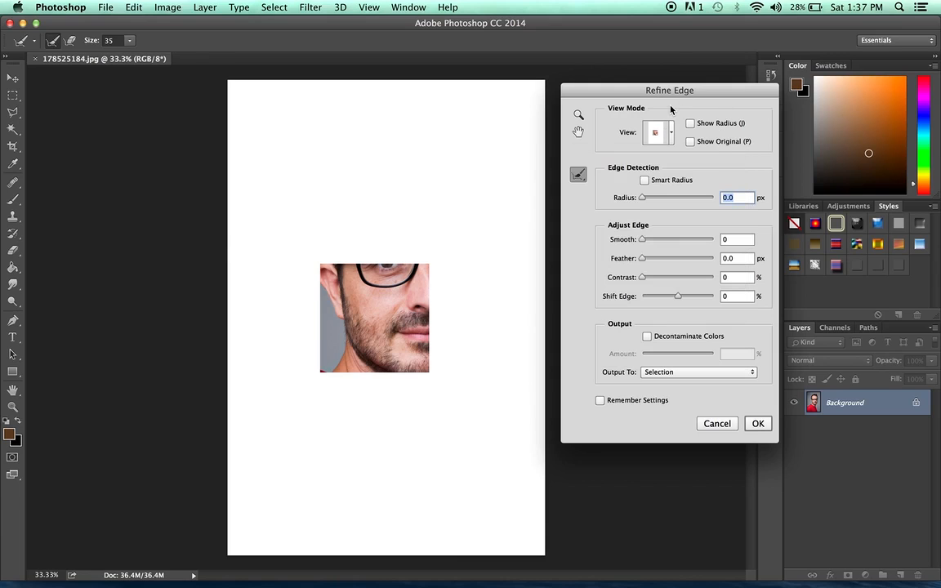
# Enable Smart Radius and set Smooth to 77.
pyautogui.click(645, 180)
pyautogui.moveTo(642, 240); pyautogui.dragTo(699, 241)
# Zoom in to inspect the smoothed selection edge closely, then zoom back out to 100%.
pyautogui.press('super+plus')
pyautogui.press('super+plus')
pyautogui.press('super+plus')
pyautogui.press('super+plus')
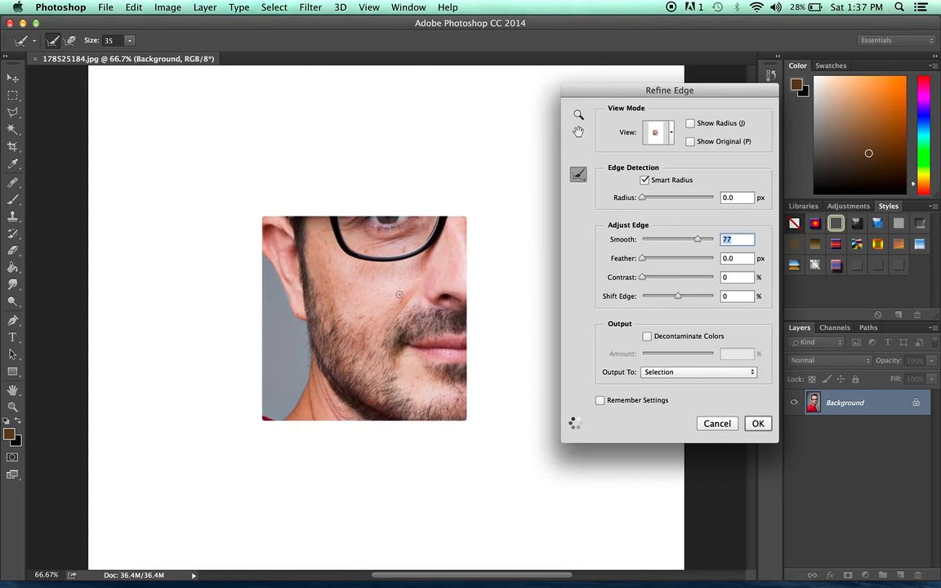
pyautogui.press('super+plus')
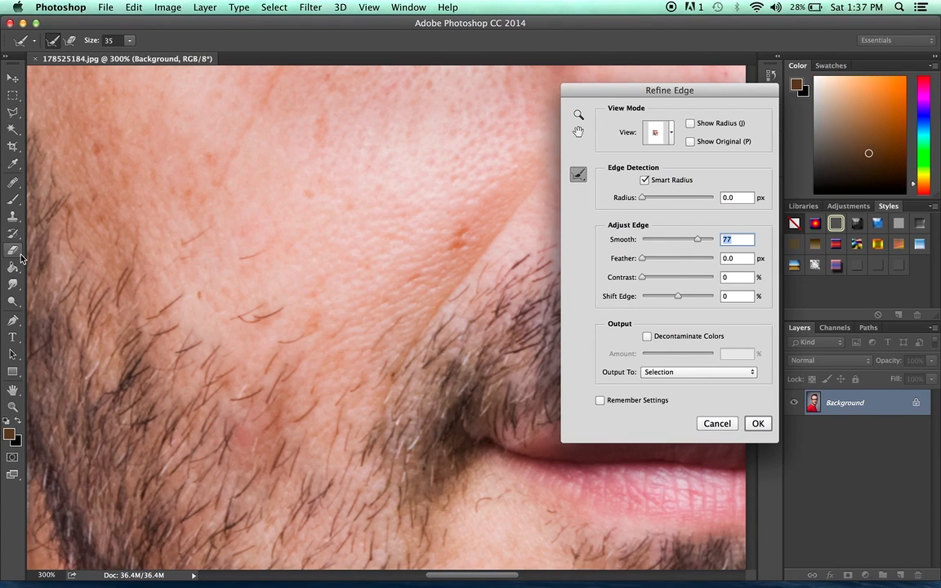
pyautogui.click(233, 138)
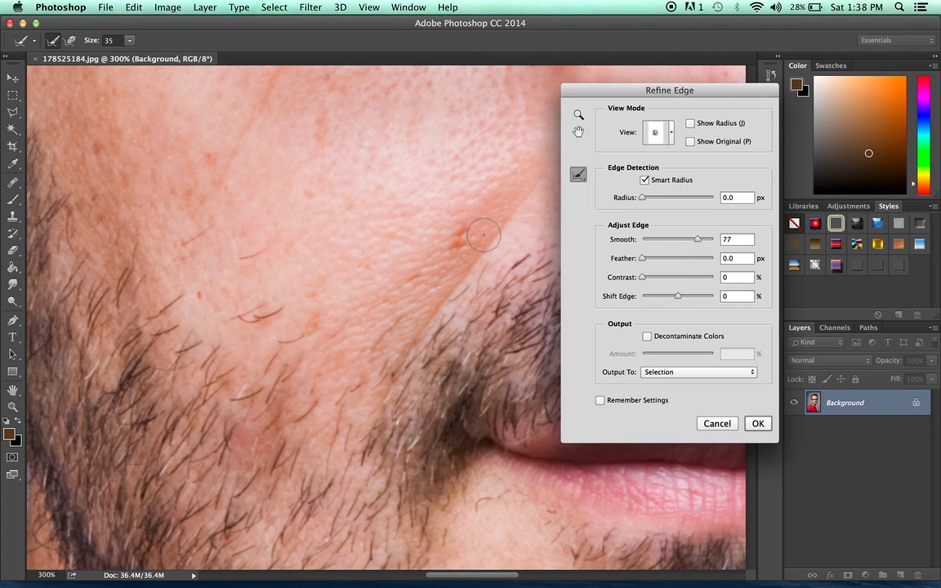
pyautogui.press('super+minus')
pyautogui.press('super+minus')
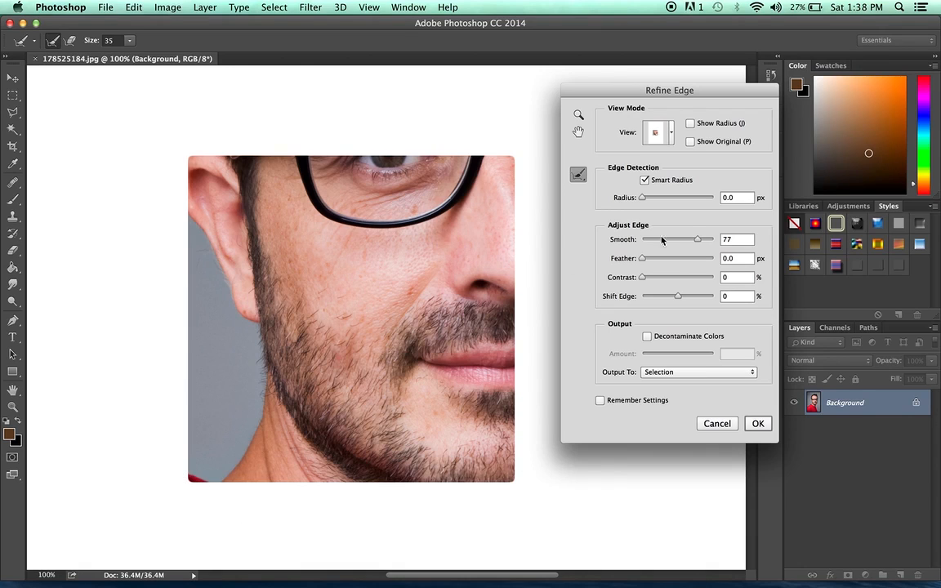
# Reset Smooth to 0, then set Feather to about 98 px and Contrast to 58%.
pyautogui.moveTo(695, 240); pyautogui.dragTo(642, 239)
pyautogui.moveTo(642, 260); pyautogui.dragTo(697, 258)
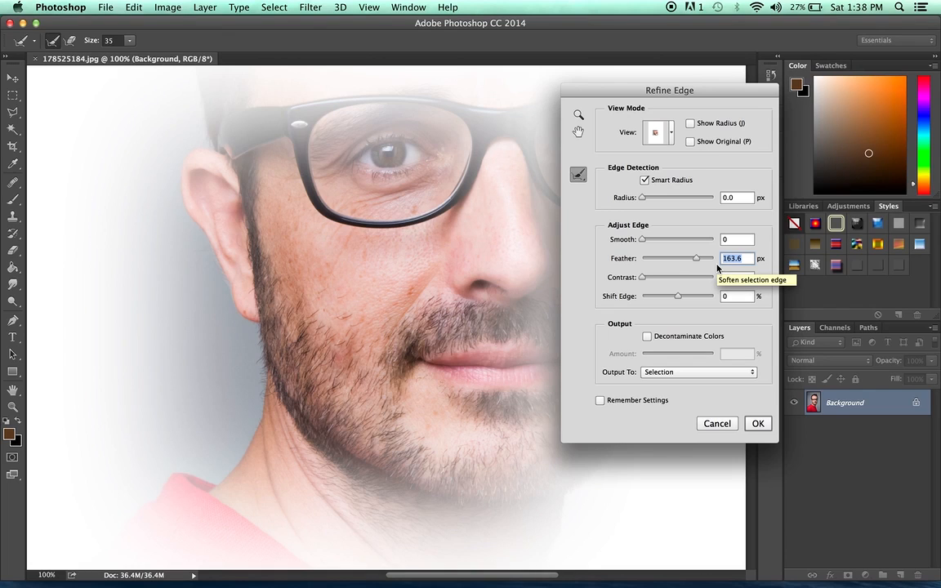
pyautogui.moveTo(696, 259)
pyautogui.mouseDown()
pyautogui.moveTo(660, 261)
pyautogui.moveTo(687, 262)
pyautogui.mouseUp()
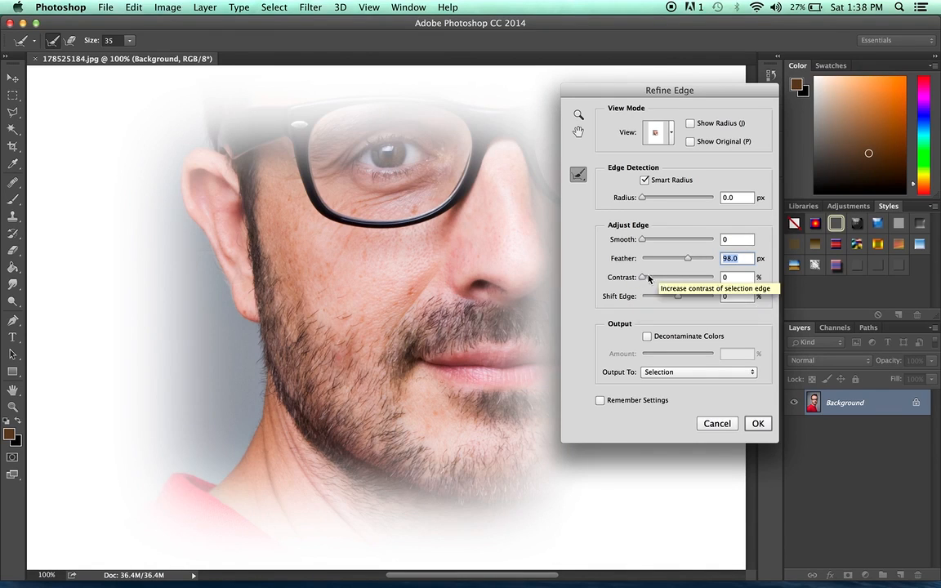
pyautogui.moveTo(643, 278); pyautogui.dragTo(683, 279)
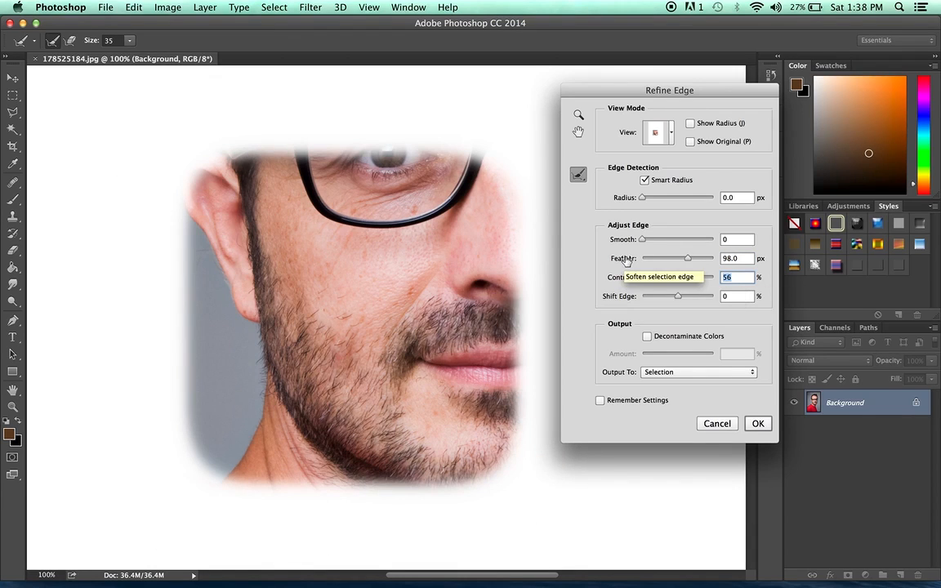
pyautogui.write('0')
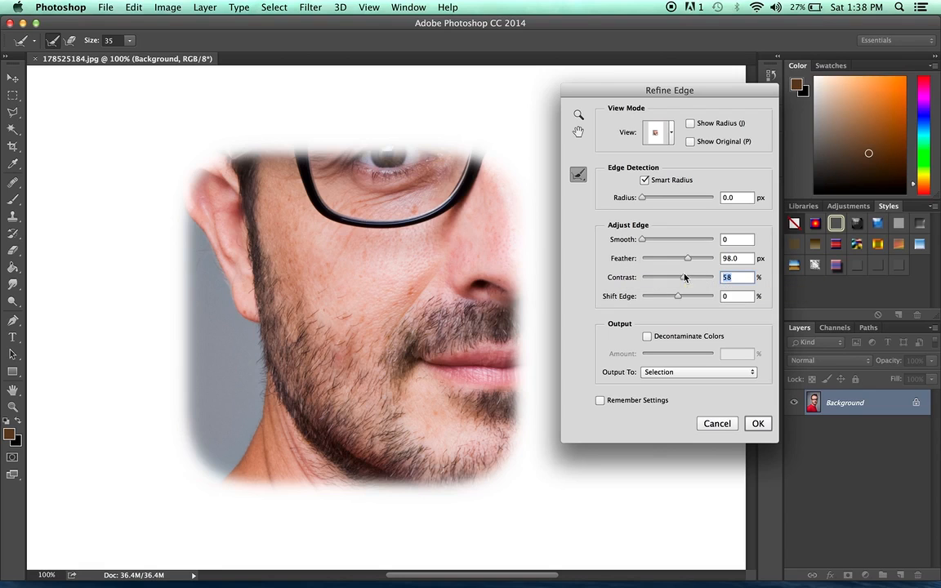
# Set Feather back to 0 px and Shift Edge to -100%, then apply the refined edge.
pyautogui.moveTo(685, 263); pyautogui.dragTo(643, 261)
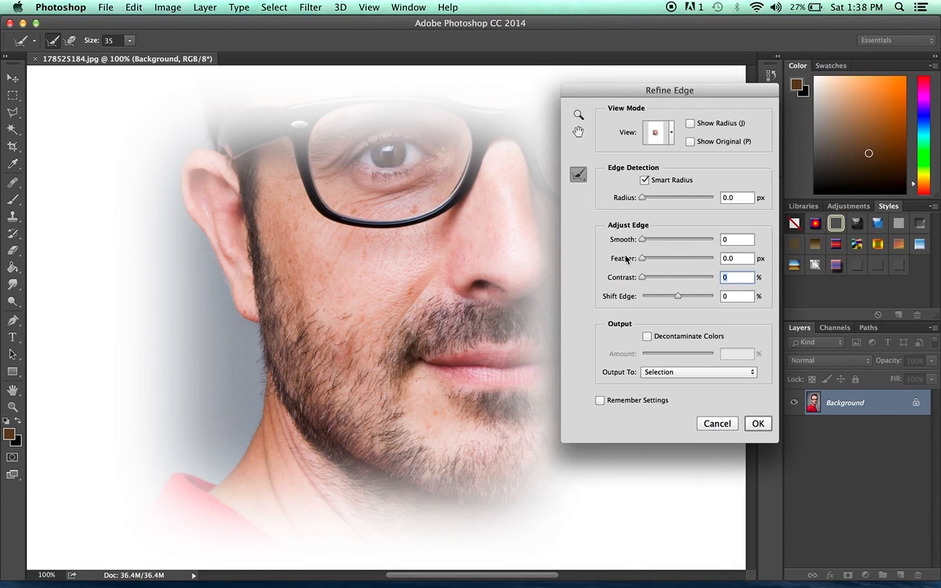
pyautogui.moveTo(685, 300); pyautogui.dragTo(643, 299)
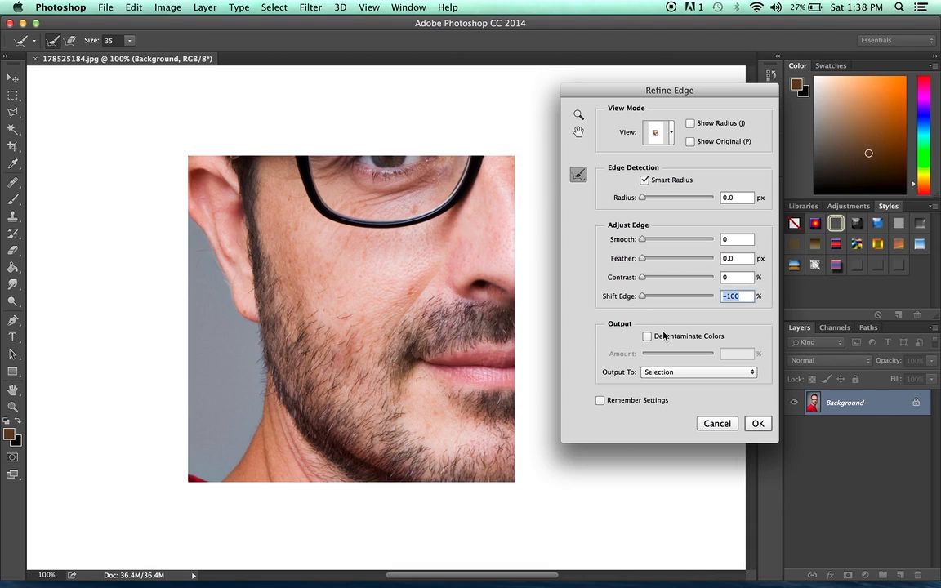
pyautogui.click(758, 423)
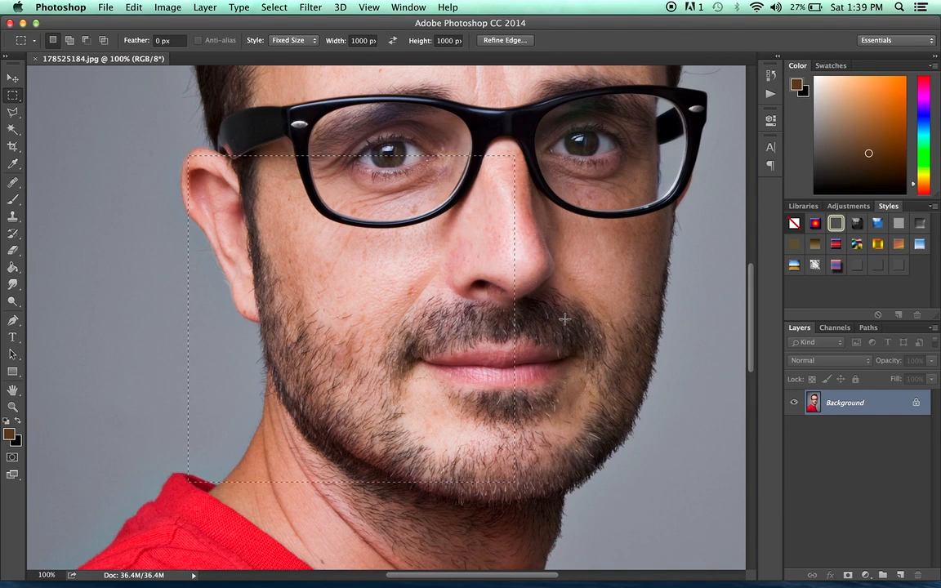